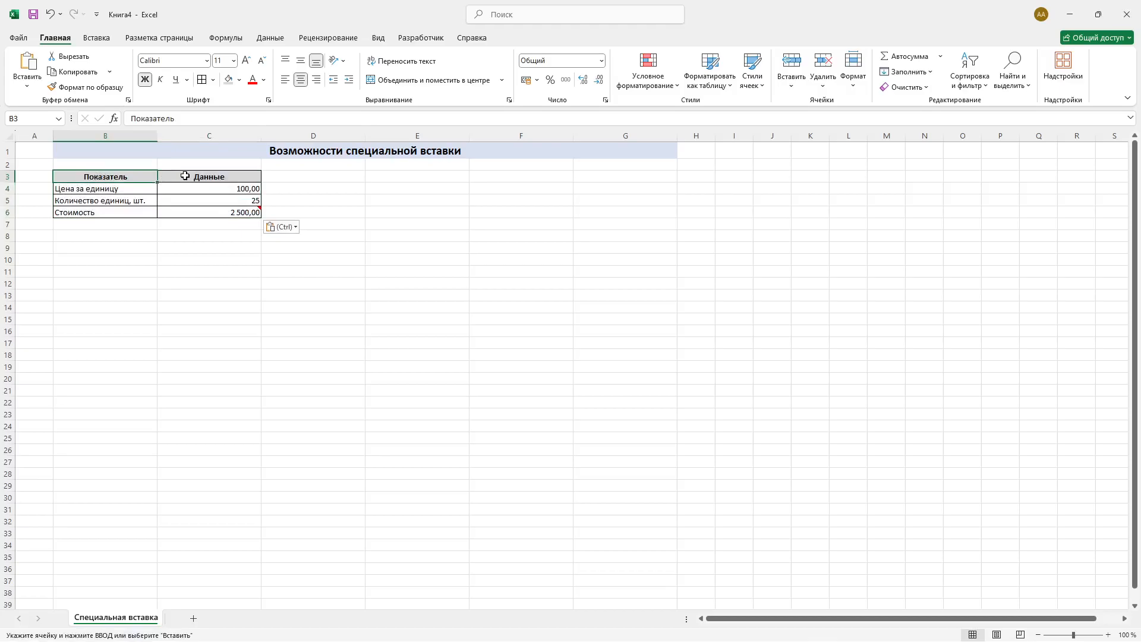
# Step: Examine the source table's indicator and data cells, including the cost formula in C6
pyautogui.click(125, 187)
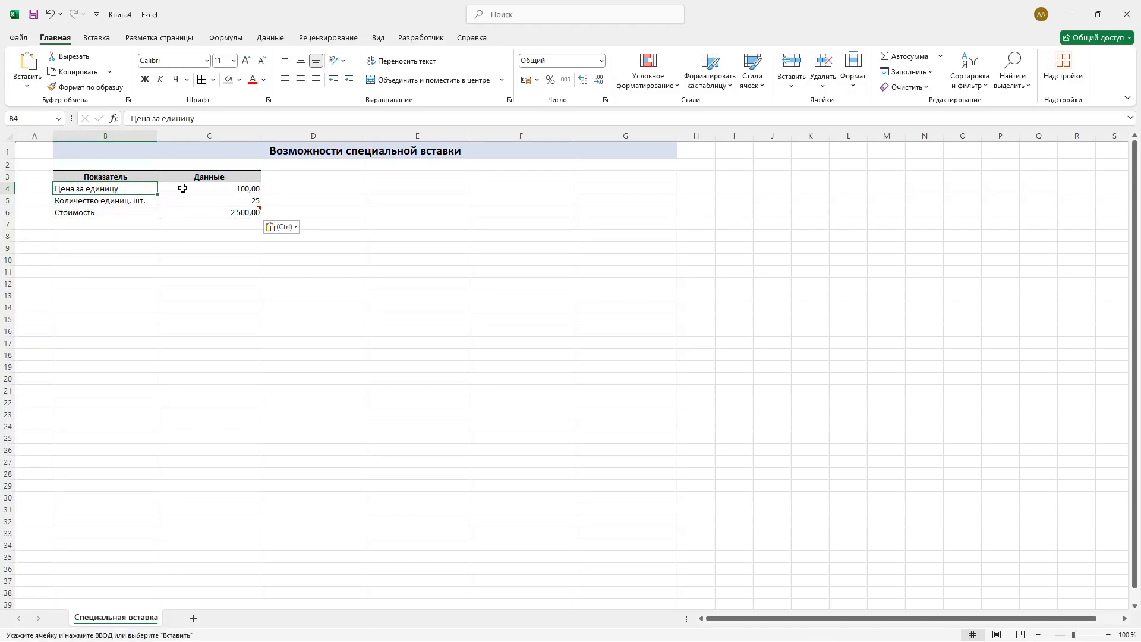
pyautogui.click(124, 201)
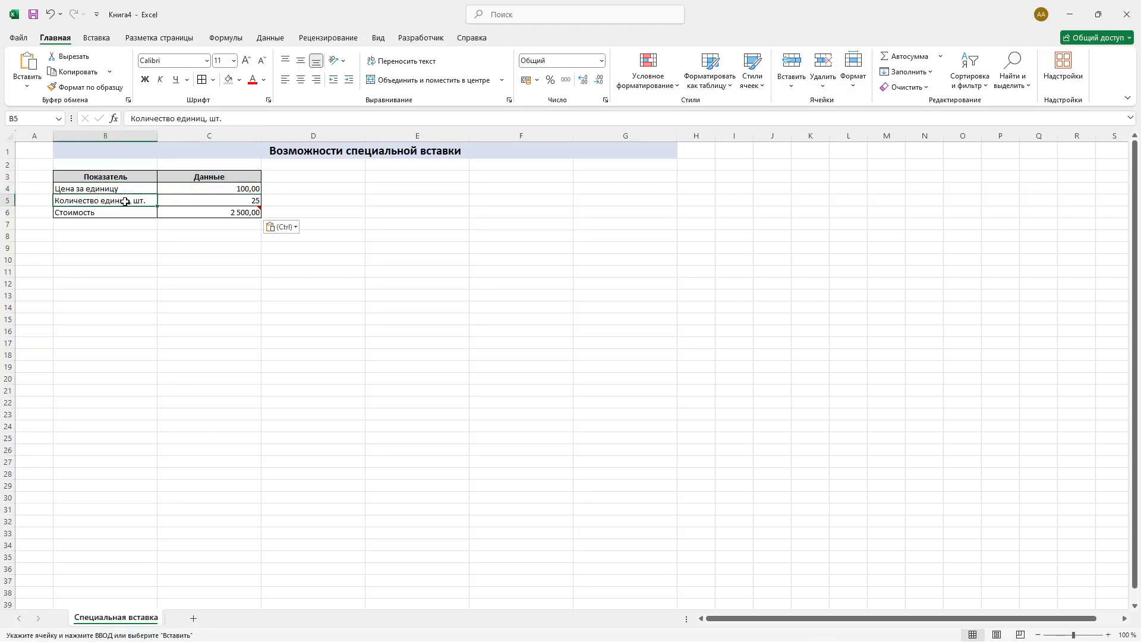
pyautogui.click(208, 201)
pyautogui.click(206, 213)
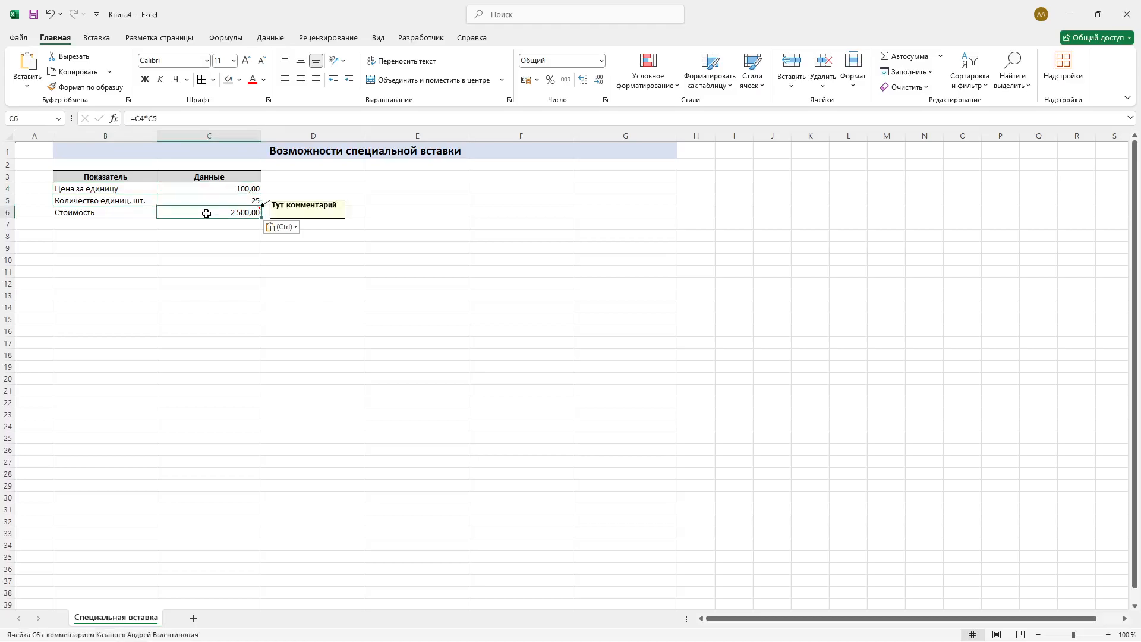
pyautogui.click(165, 119)
pyautogui.press('Escape')
# Step: Enter the heading "Вставка значений" in cell B8, below the source table
pyautogui.click(102, 237)
pyautogui.write('В')
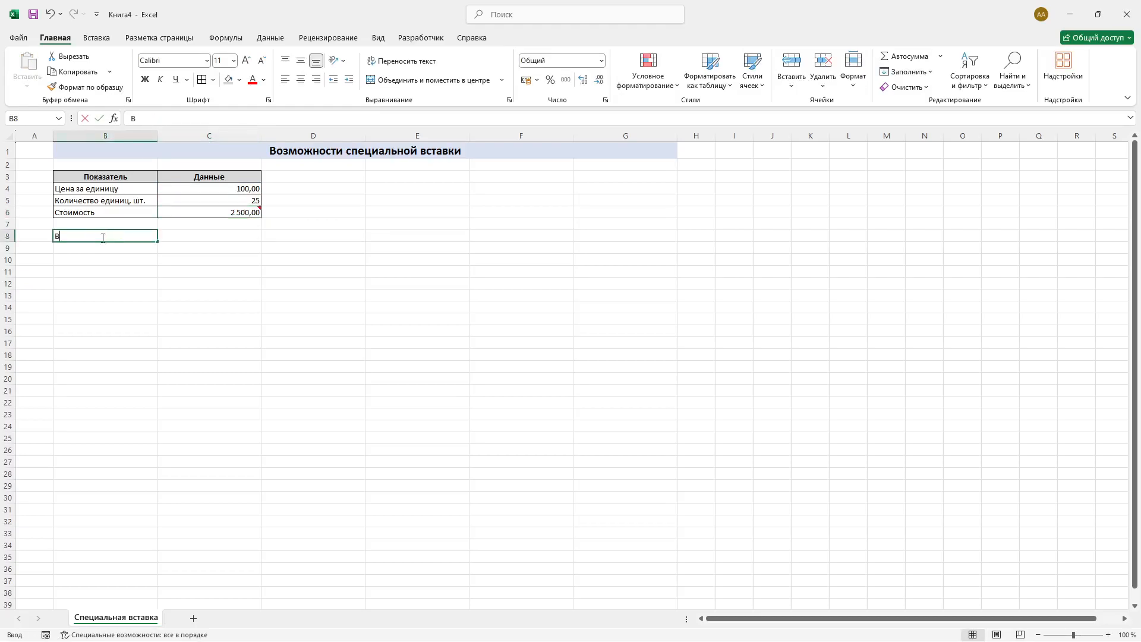
pyautogui.write('ставка значений')
pyautogui.press('Return')
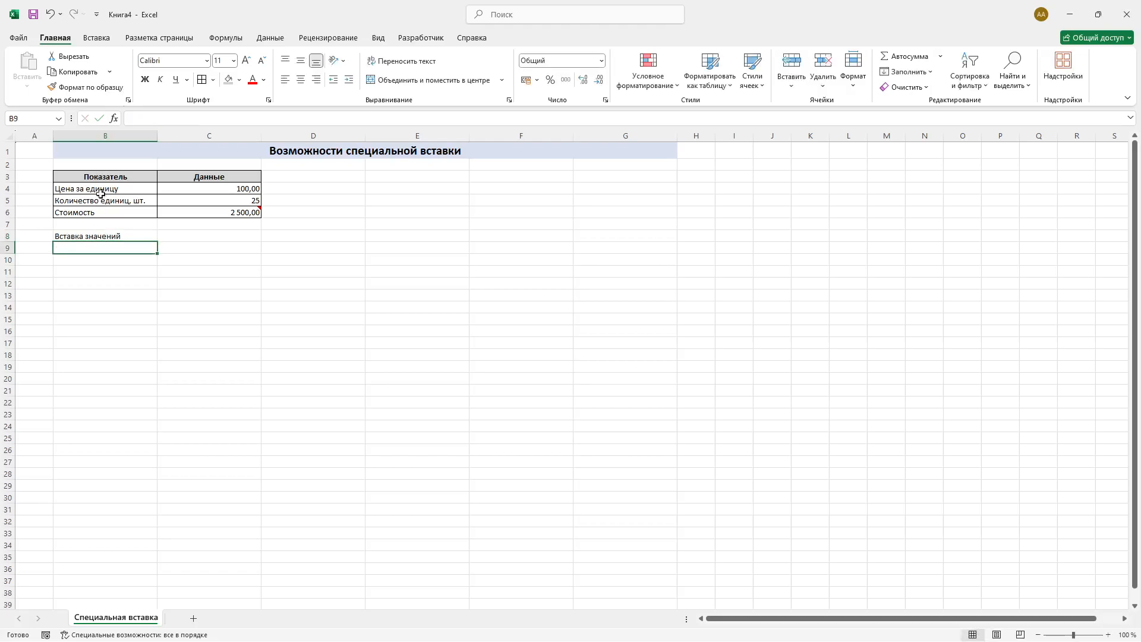
# Step: Copy the source table B3:C6, paste only its values starting at B9, and check the pasted data cells
pyautogui.moveTo(126, 189); pyautogui.dragTo(186, 214)
pyautogui.rightClick(186, 214)
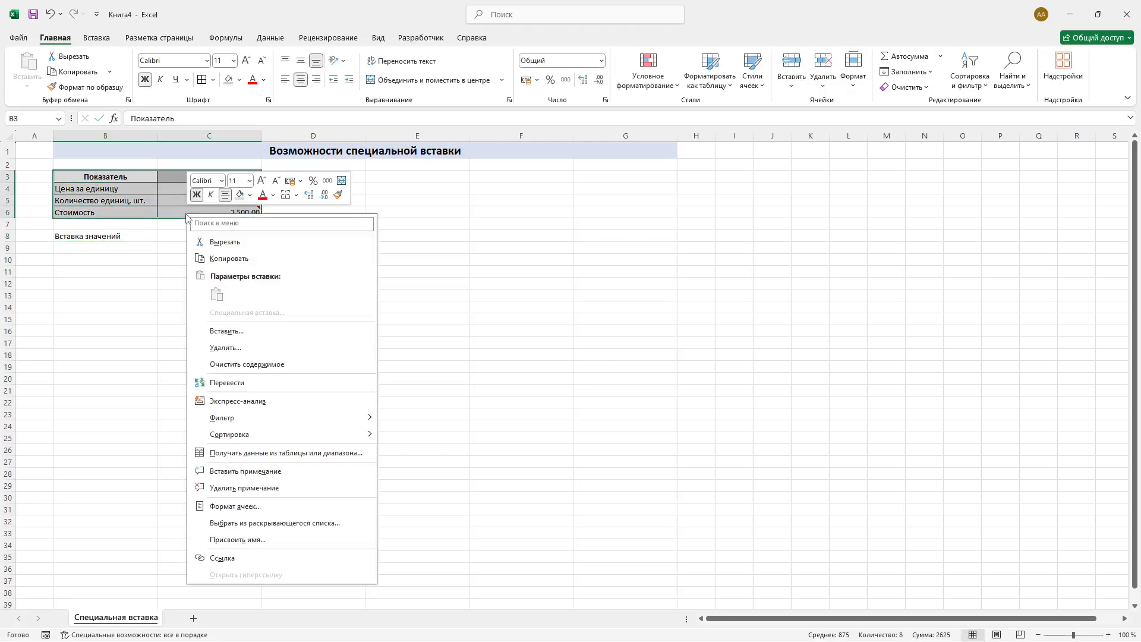
pyautogui.click(229, 257)
pyautogui.click(131, 249)
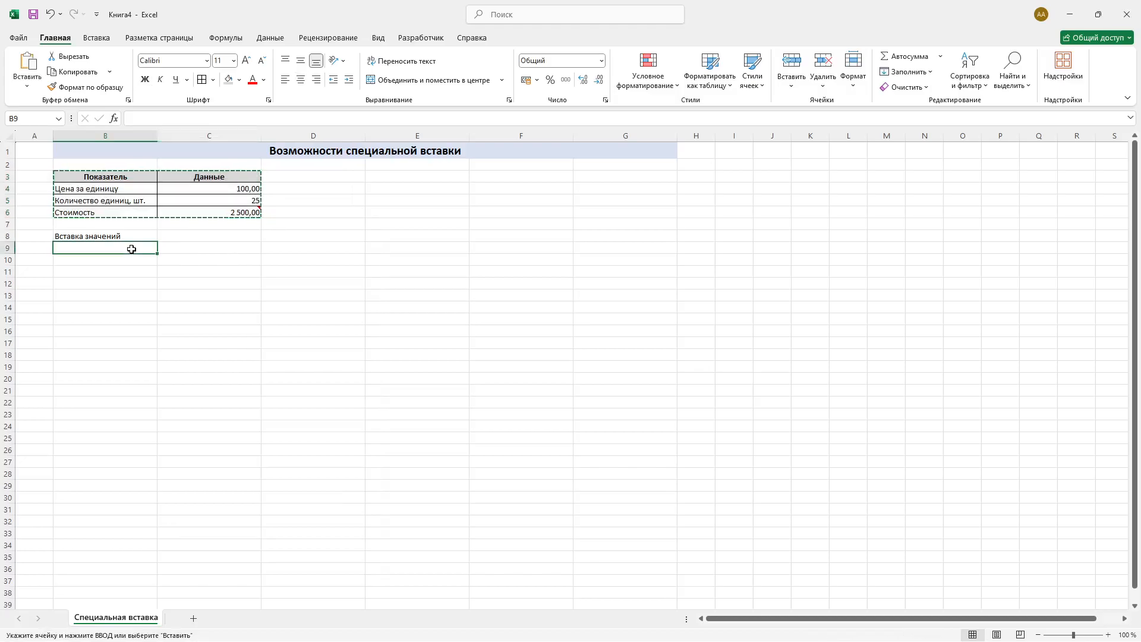
pyautogui.rightClick(131, 249)
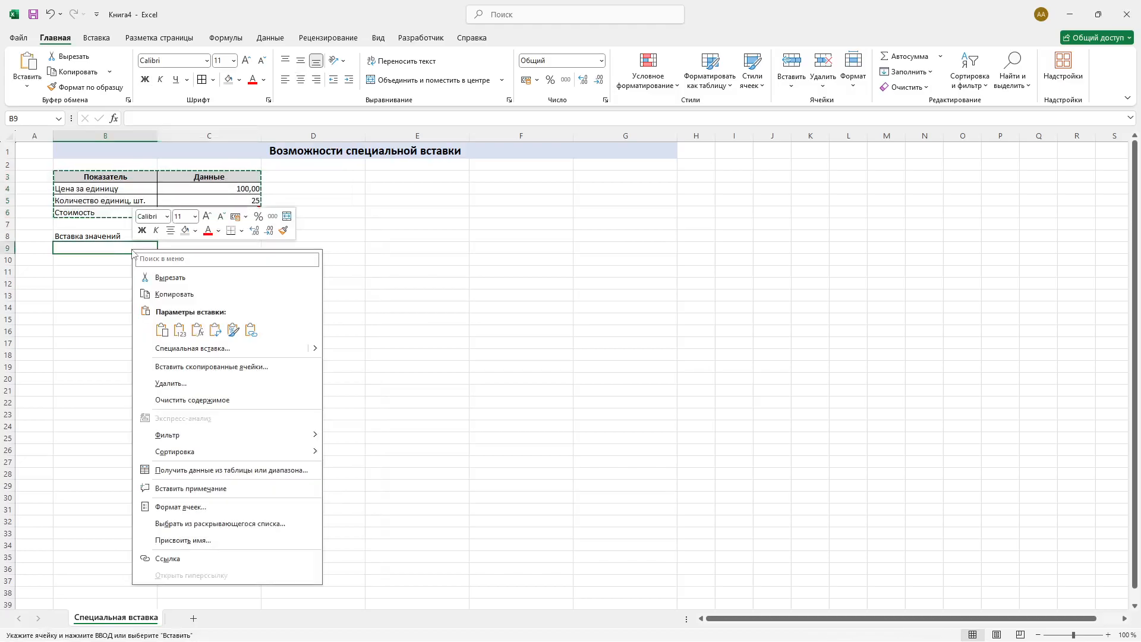
pyautogui.click(187, 350)
pyautogui.click(101, 326)
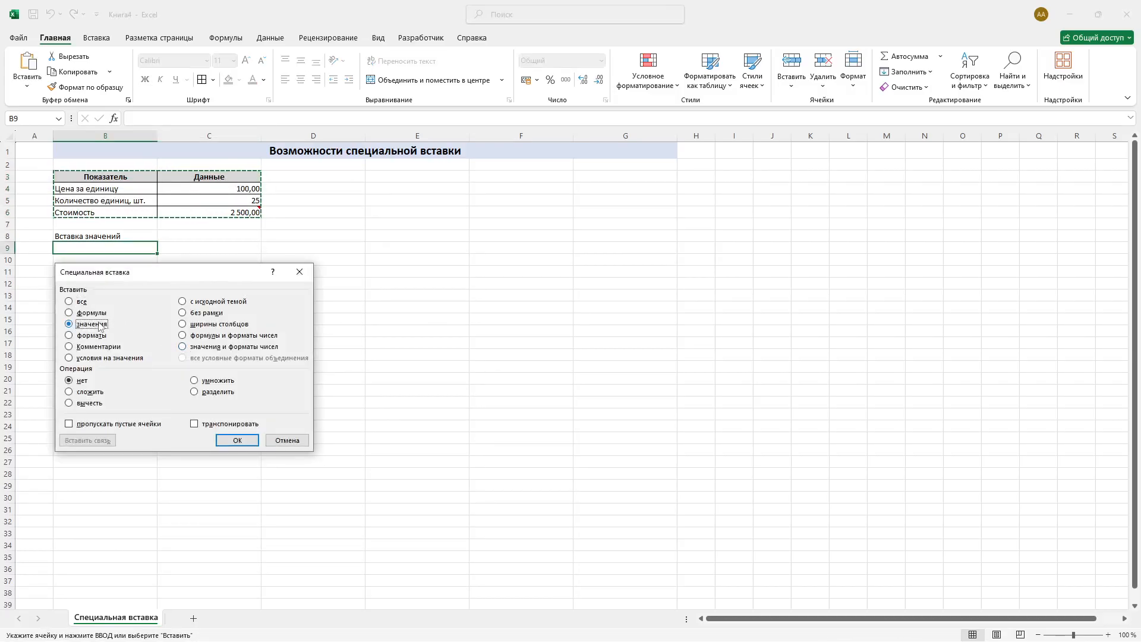
pyautogui.click(237, 440)
pyautogui.click(199, 283)
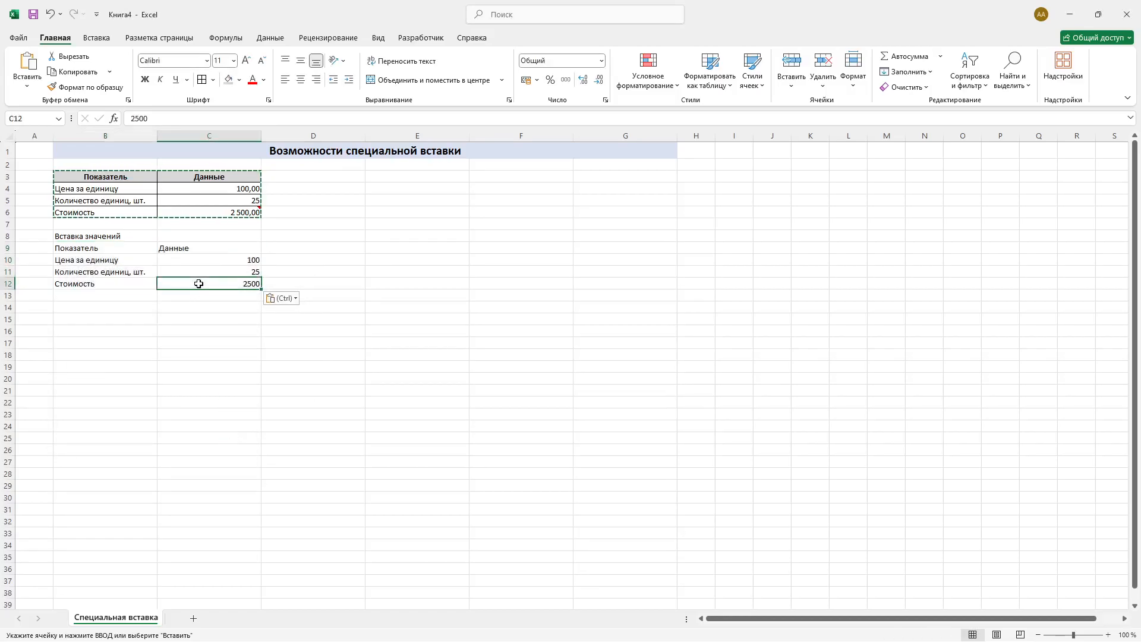
pyautogui.click(199, 270)
pyautogui.click(199, 261)
pyautogui.click(171, 245)
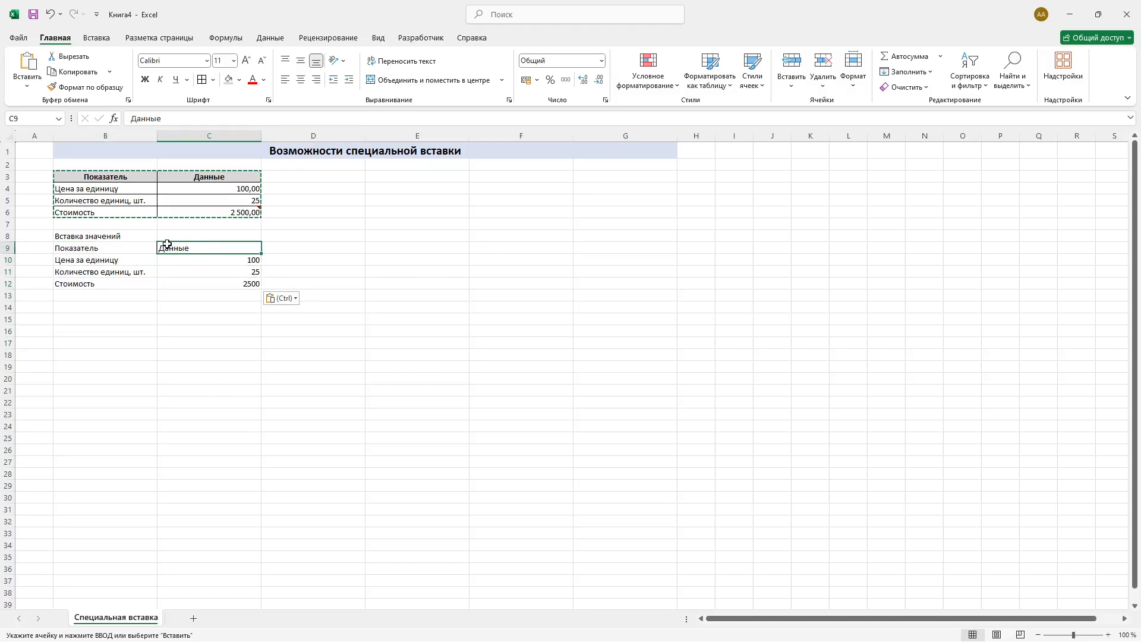
# Step: Make the "Вставка значений" heading in B8 bold and enter the heading "Вставка оформления" in B14
pyautogui.hotkey('ctrl', 'b')
pyautogui.click(95, 311)
pyautogui.write('Вставка оформлени')
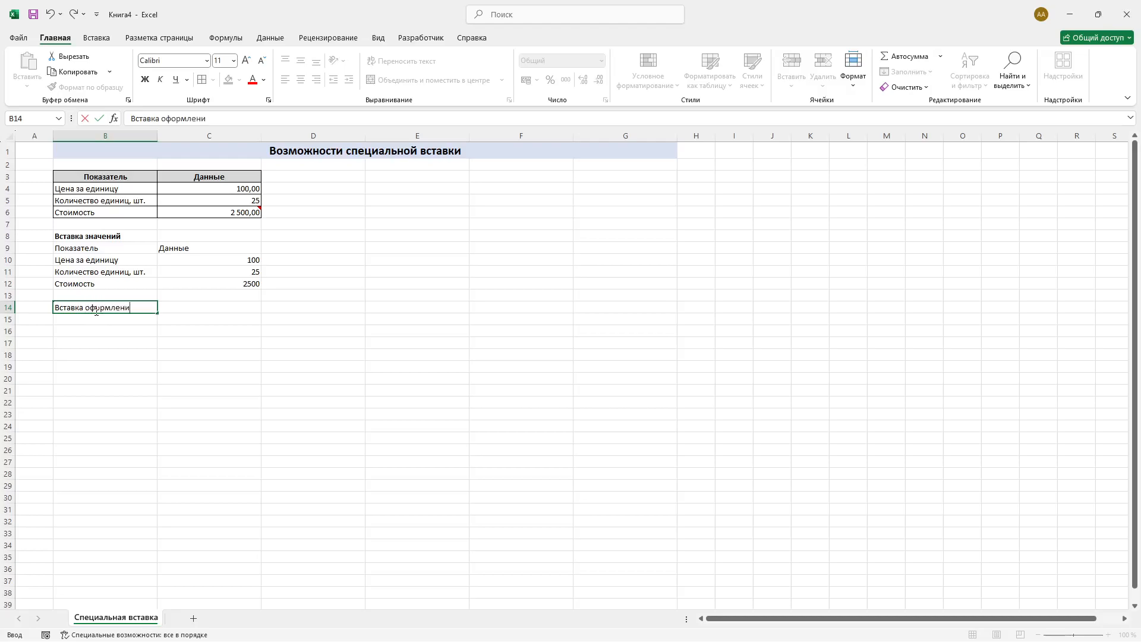
pyautogui.write('я')
pyautogui.press('Return')
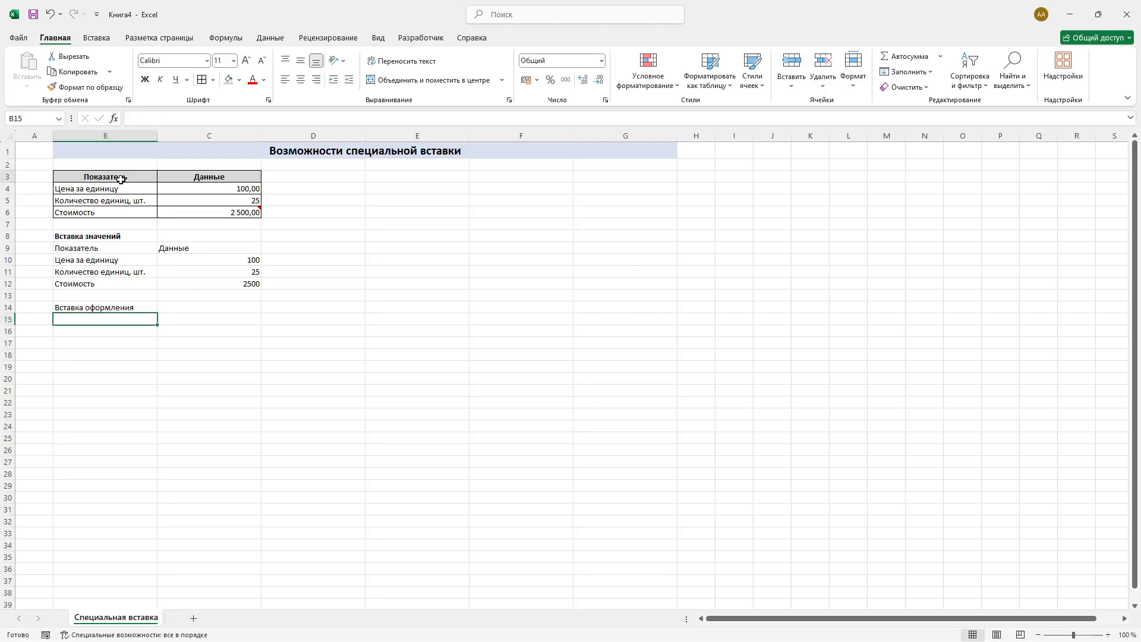
# Step: Copy the source table B3:C6 and paste only its formats starting at B15, under the "Вставка оформления" heading
pyautogui.moveTo(117, 177); pyautogui.dragTo(224, 212)
pyautogui.rightClick(186, 209)
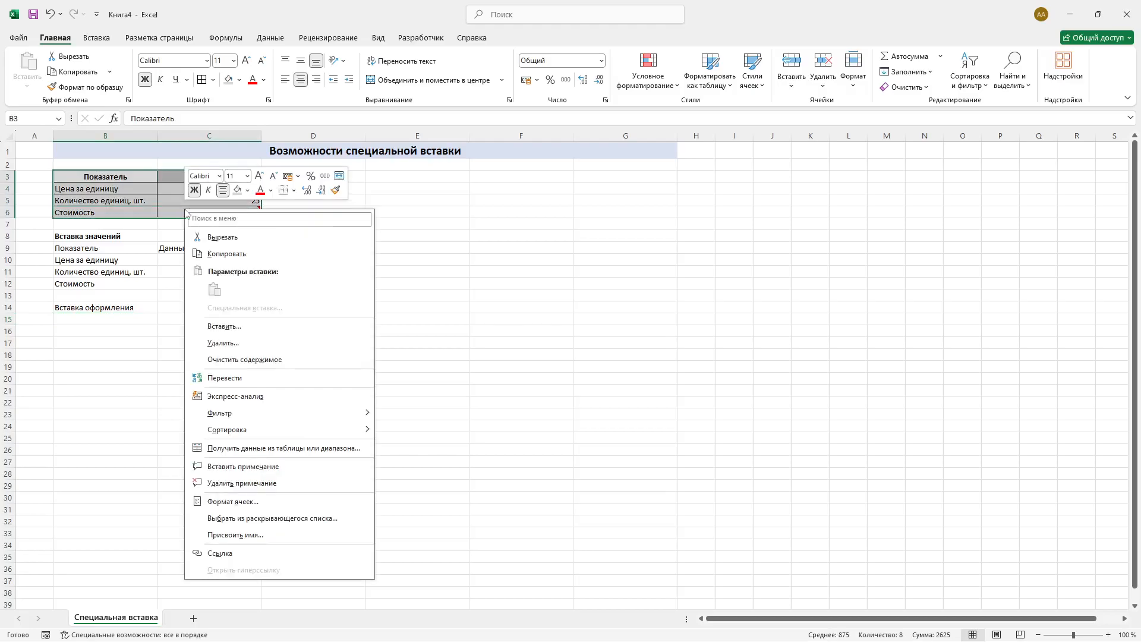
pyautogui.click(223, 253)
pyautogui.click(108, 320)
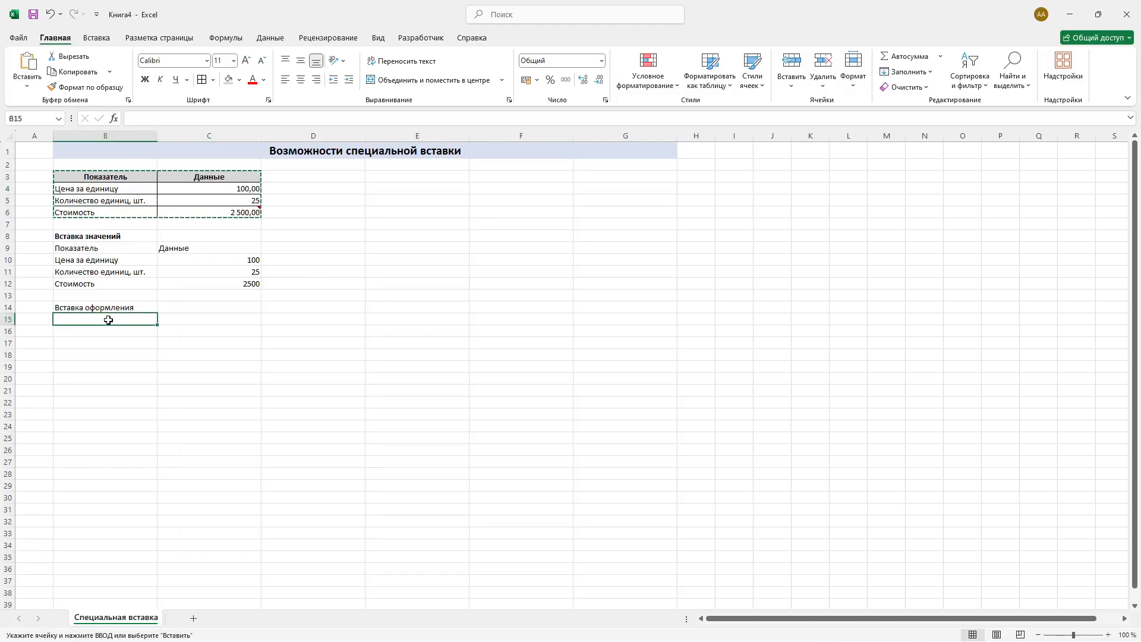
pyautogui.rightClick(108, 320)
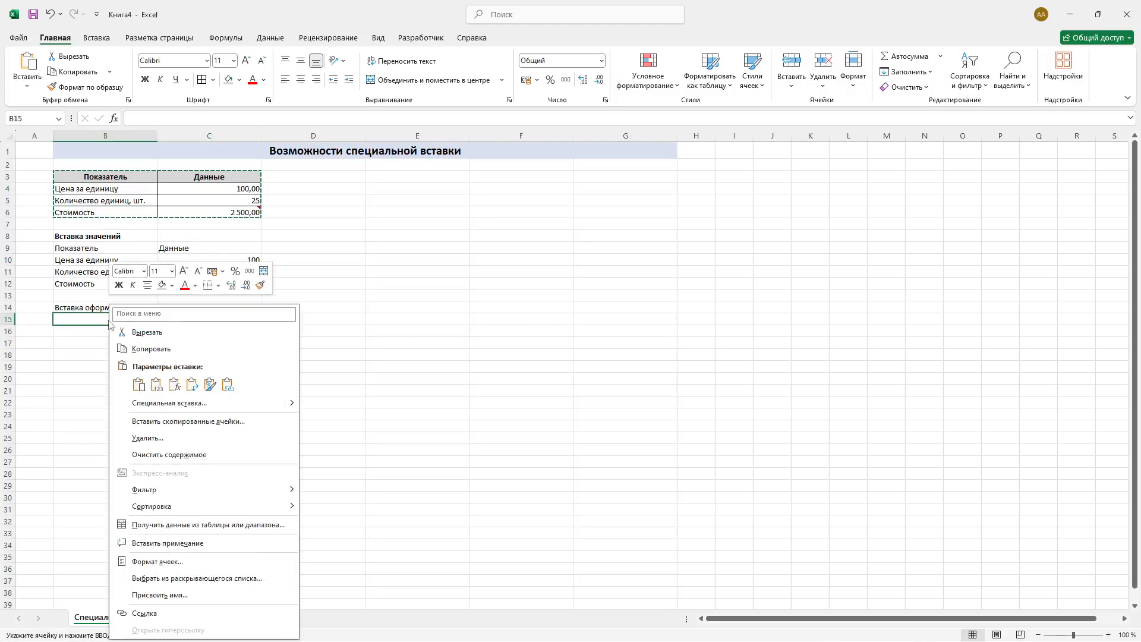
pyautogui.click(164, 404)
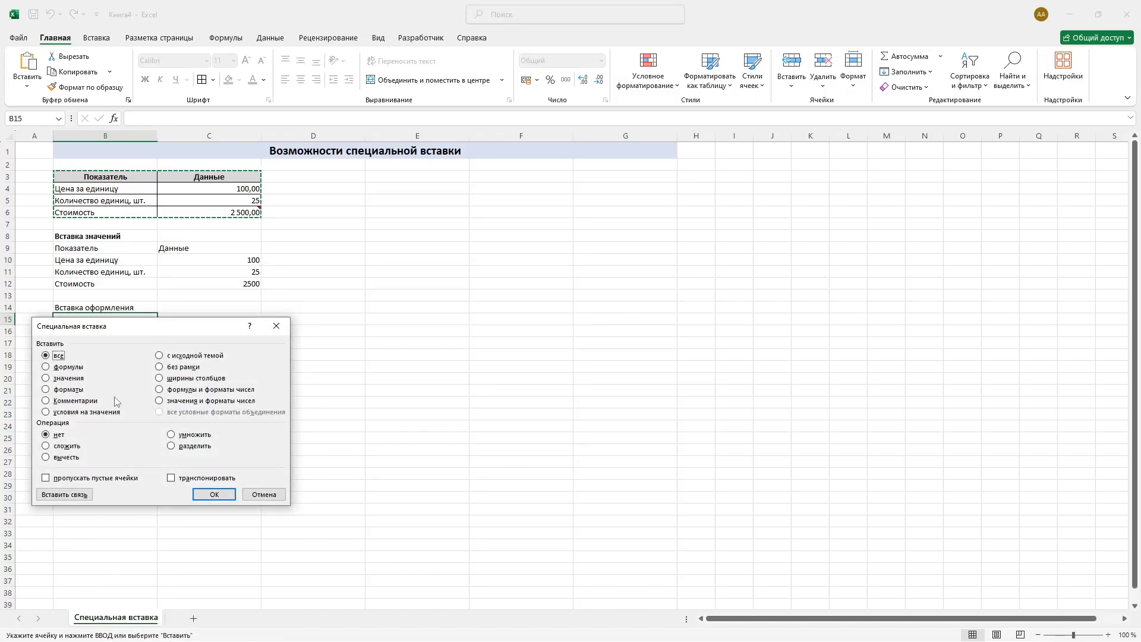
pyautogui.click(60, 367)
pyautogui.click(63, 389)
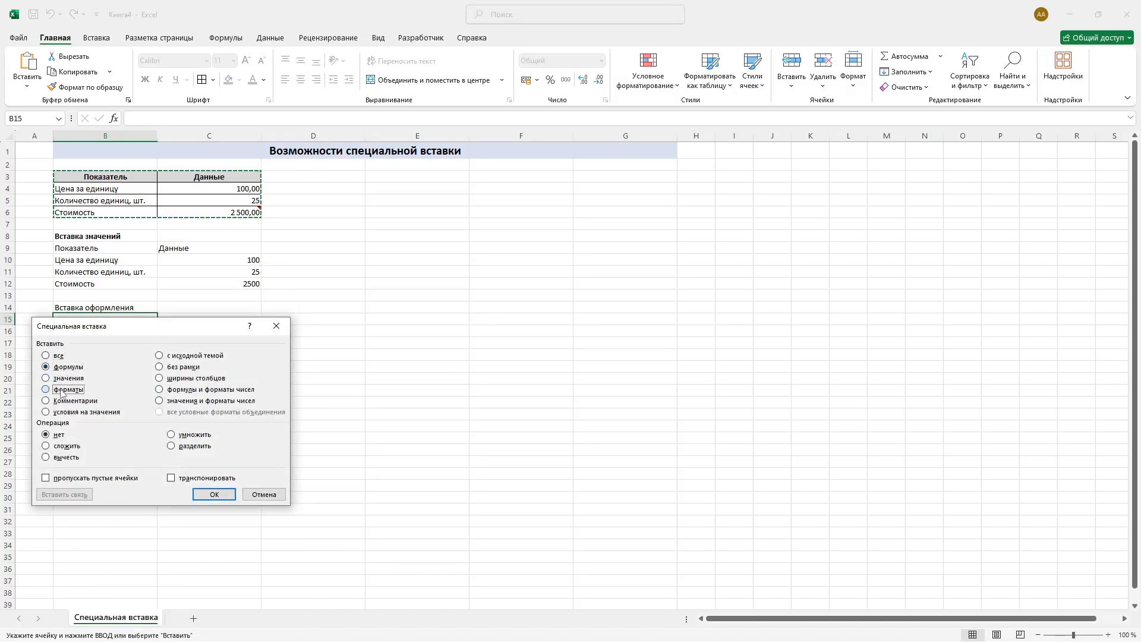
pyautogui.click(213, 494)
pyautogui.click(143, 319)
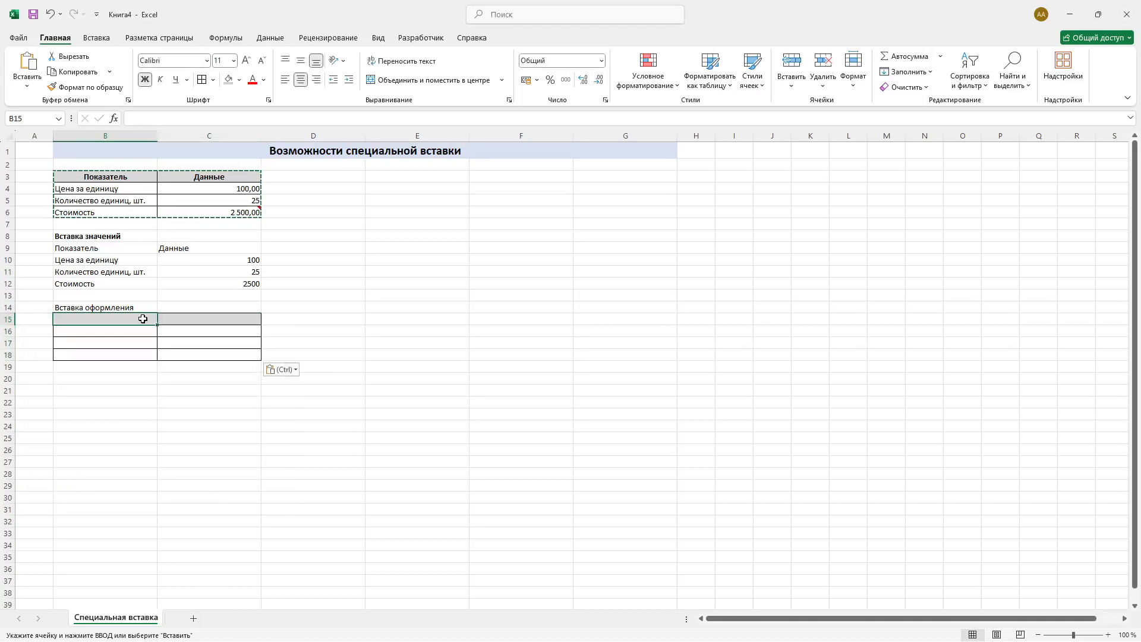
pyautogui.click(184, 318)
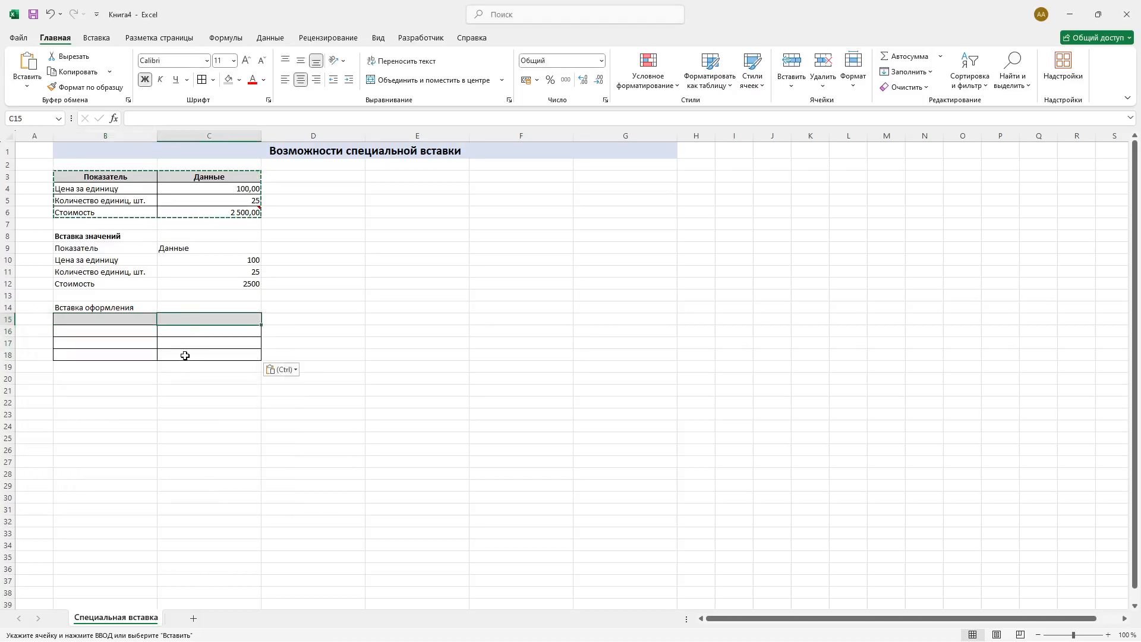
pyautogui.click(130, 318)
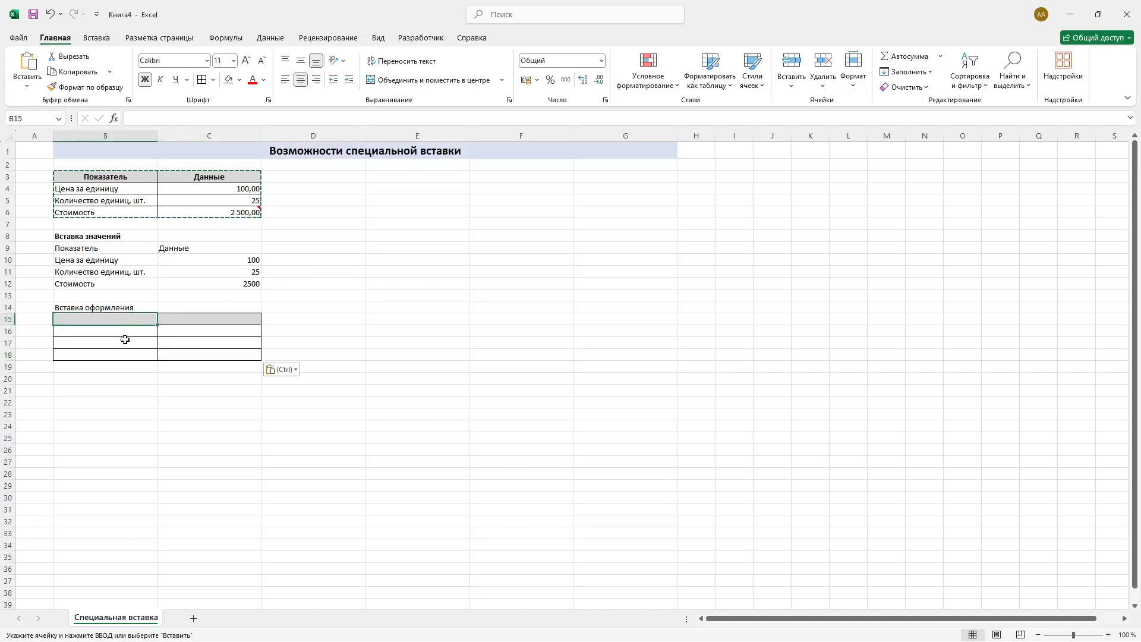
# Step: Make the "Вставка оформления" heading in B14 bold and enter the heading "Вставка с транспонированием" in B20
pyautogui.click(106, 308)
pyautogui.hotkey('ctrl', 'b')
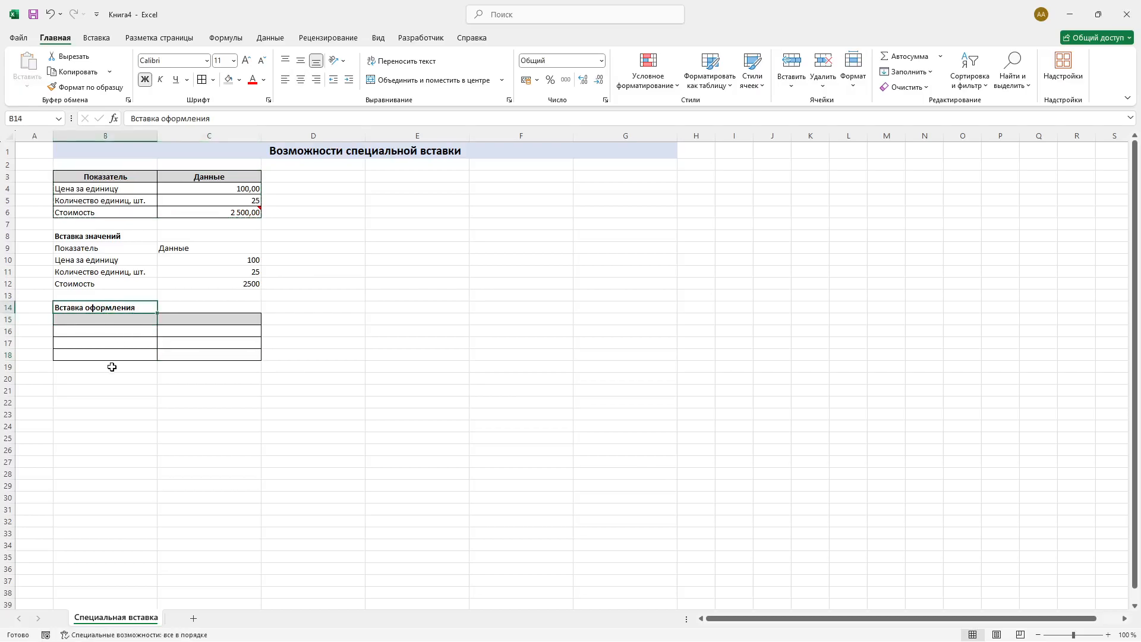
pyautogui.click(104, 380)
pyautogui.write('Вставка с транспонирован')
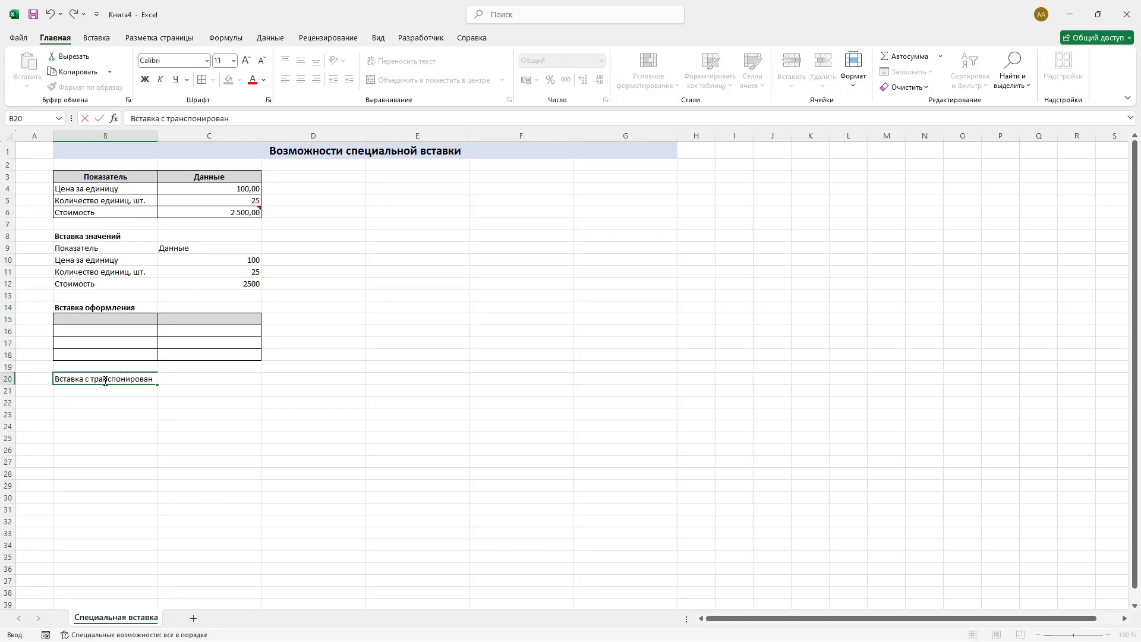
pyautogui.write('ием')
pyautogui.press('Return')
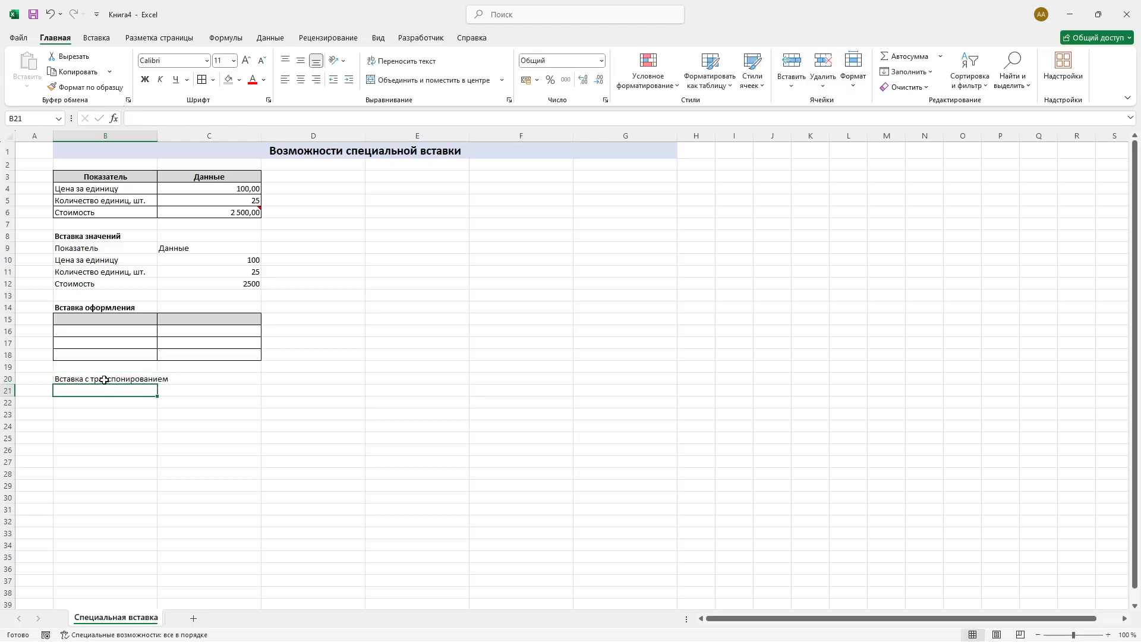
# Step: Copy the source table B3:C6, paste it transposed starting at B21, and check the cost formula in E22
pyautogui.moveTo(97, 180); pyautogui.dragTo(209, 215)
pyautogui.rightClick(210, 214)
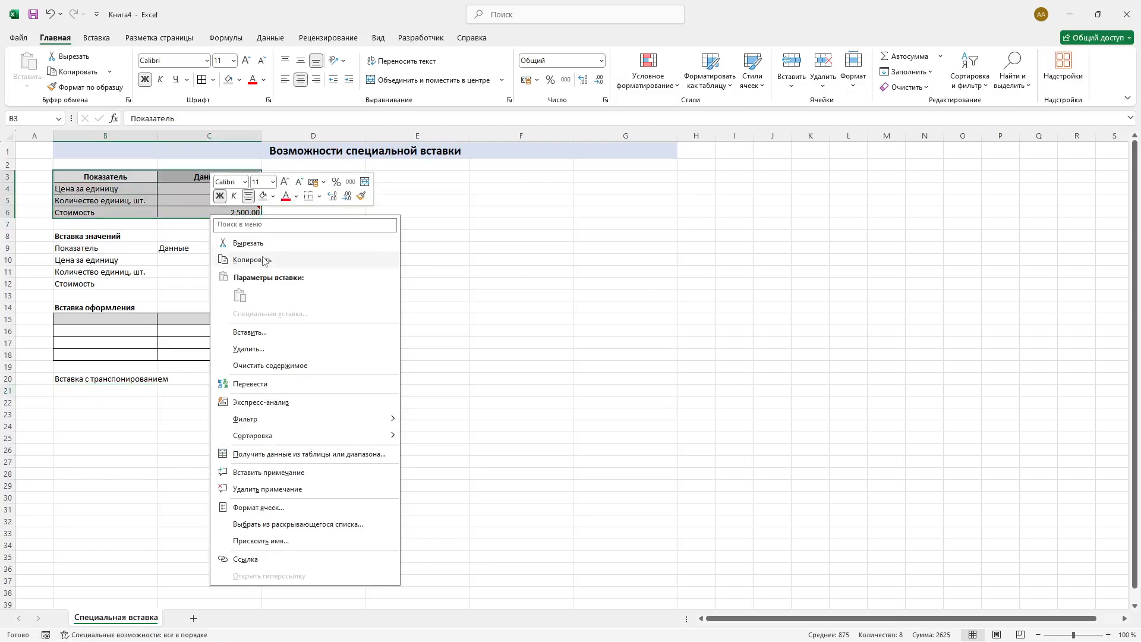
pyautogui.click(266, 260)
pyautogui.click(107, 390)
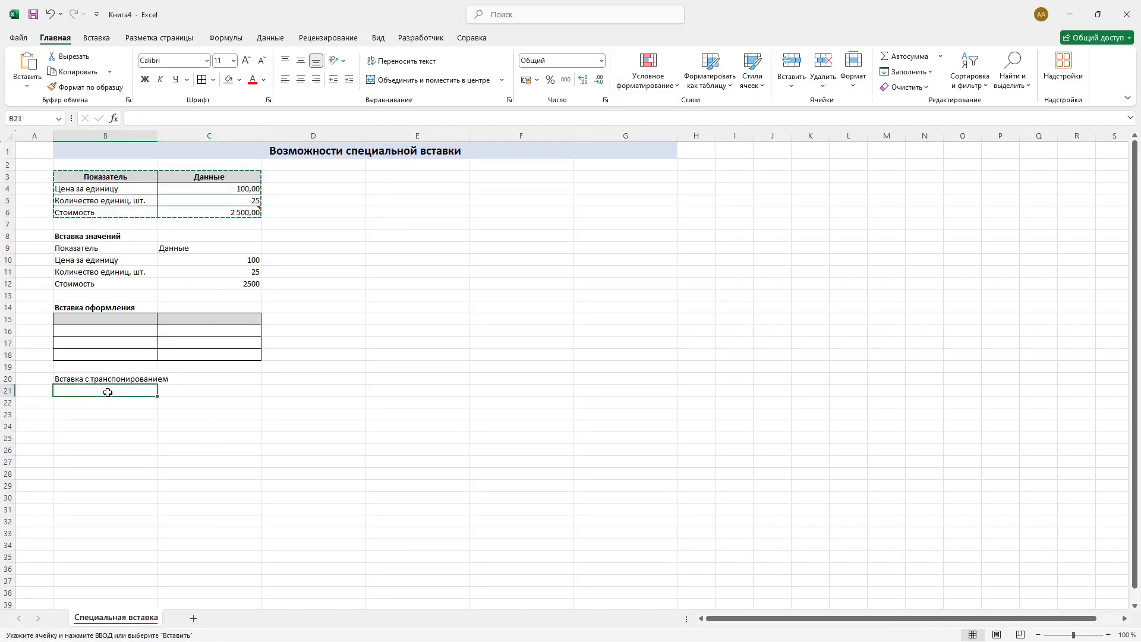
pyautogui.rightClick(110, 396)
pyautogui.click(178, 157)
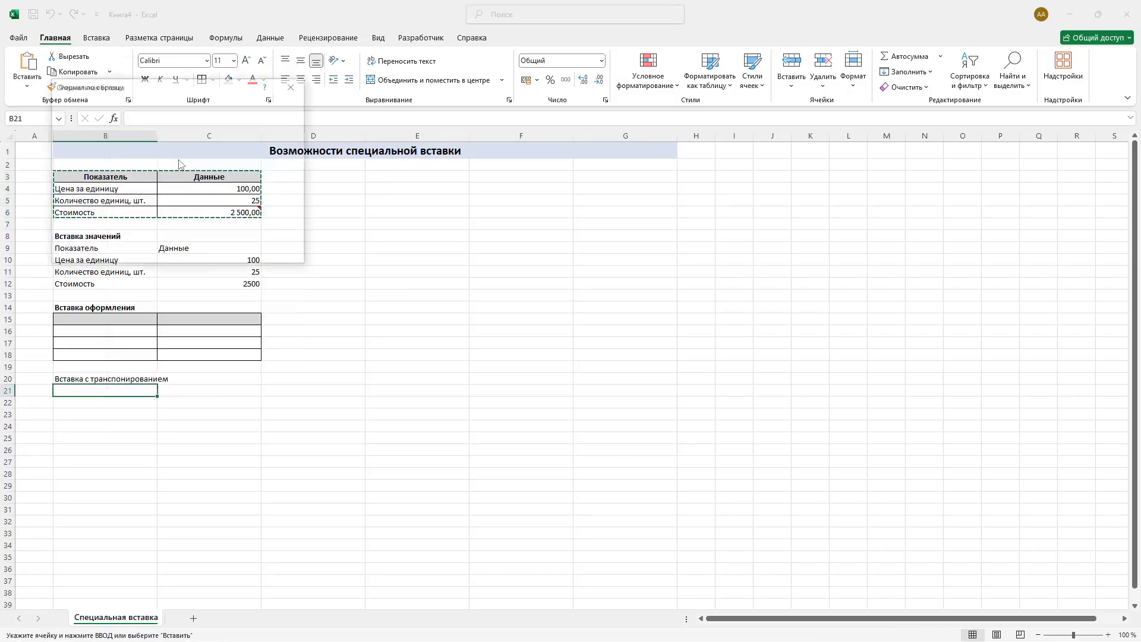
pyautogui.click(196, 239)
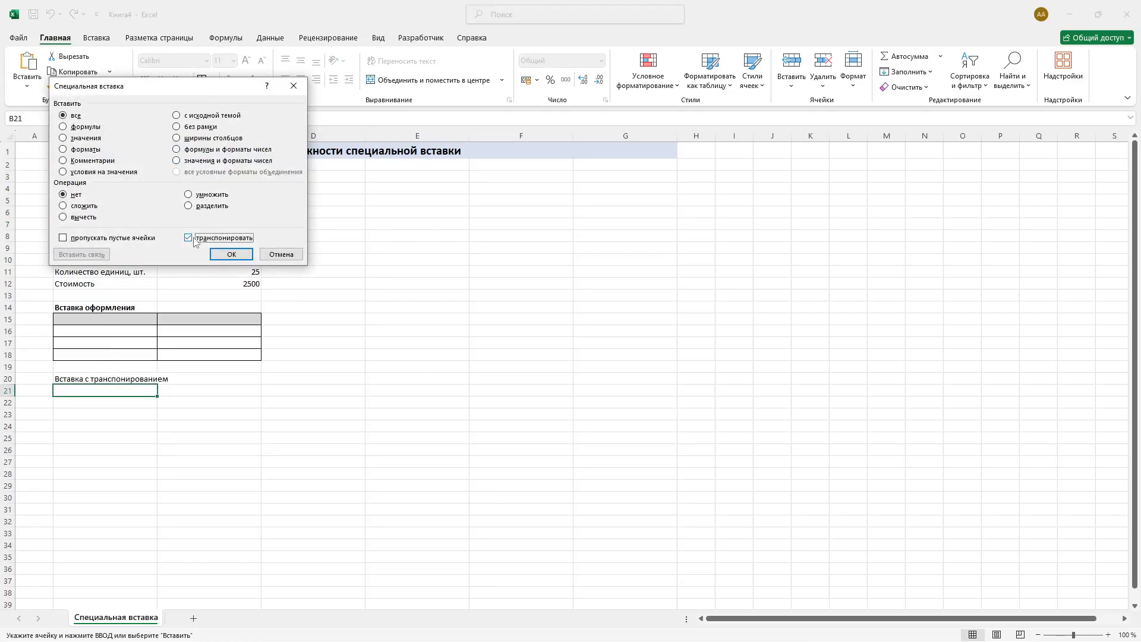
pyautogui.click(226, 254)
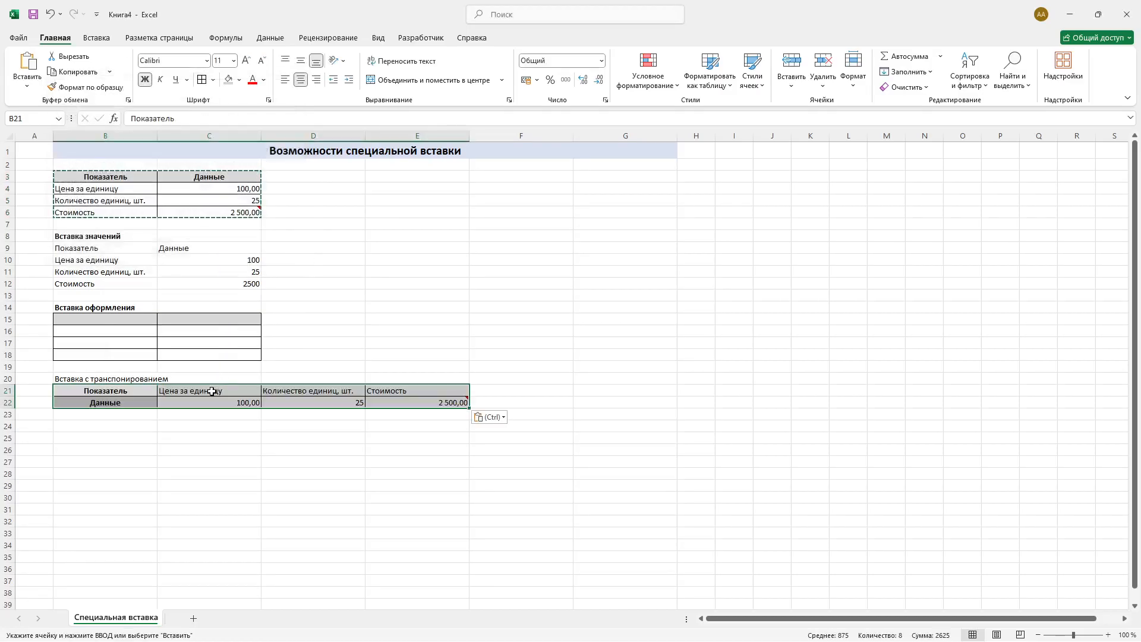
pyautogui.click(211, 392)
pyautogui.click(459, 402)
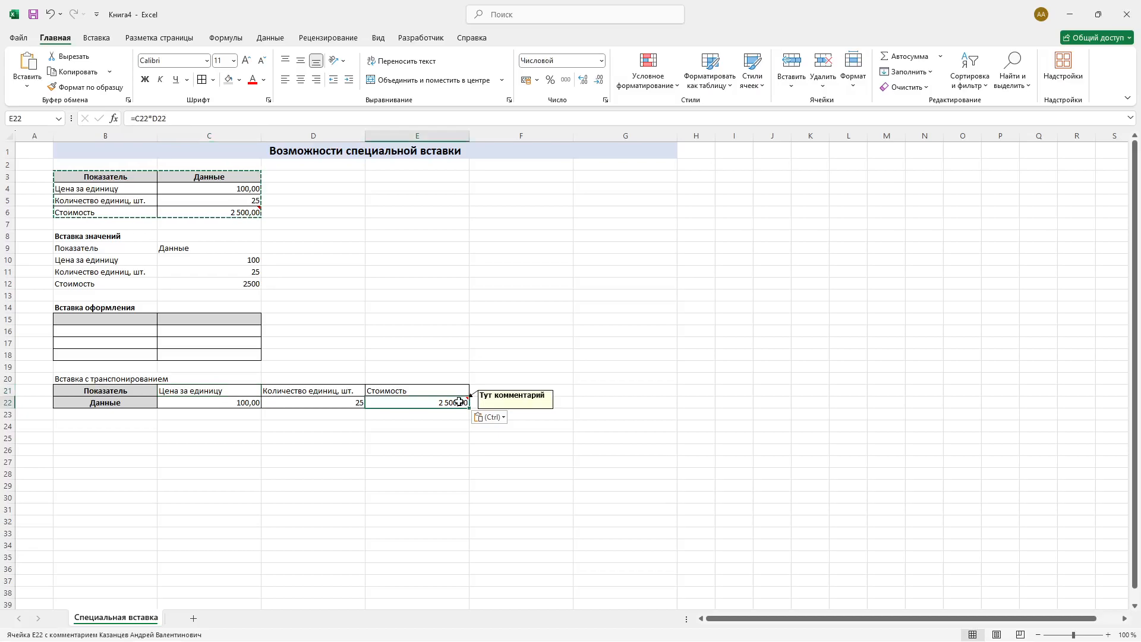
pyautogui.click(183, 118)
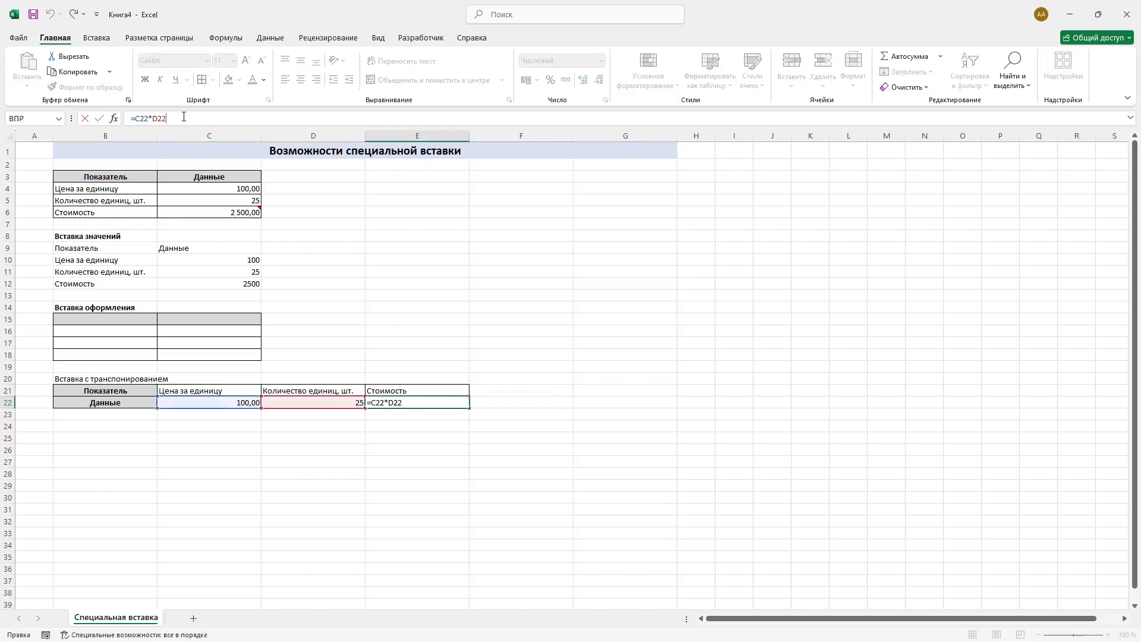
pyautogui.press('Escape')
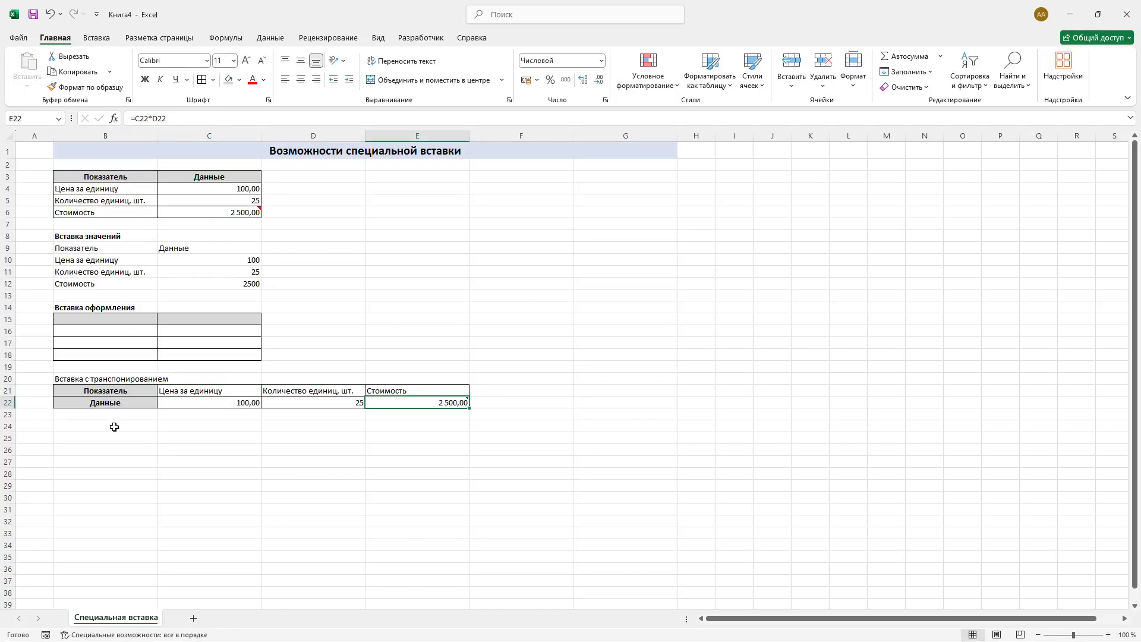
# Step: Enter the heading "Вставка комментарий" in cell B24, below the transposed table
pyautogui.click(114, 427)
pyautogui.write('Вставка к')
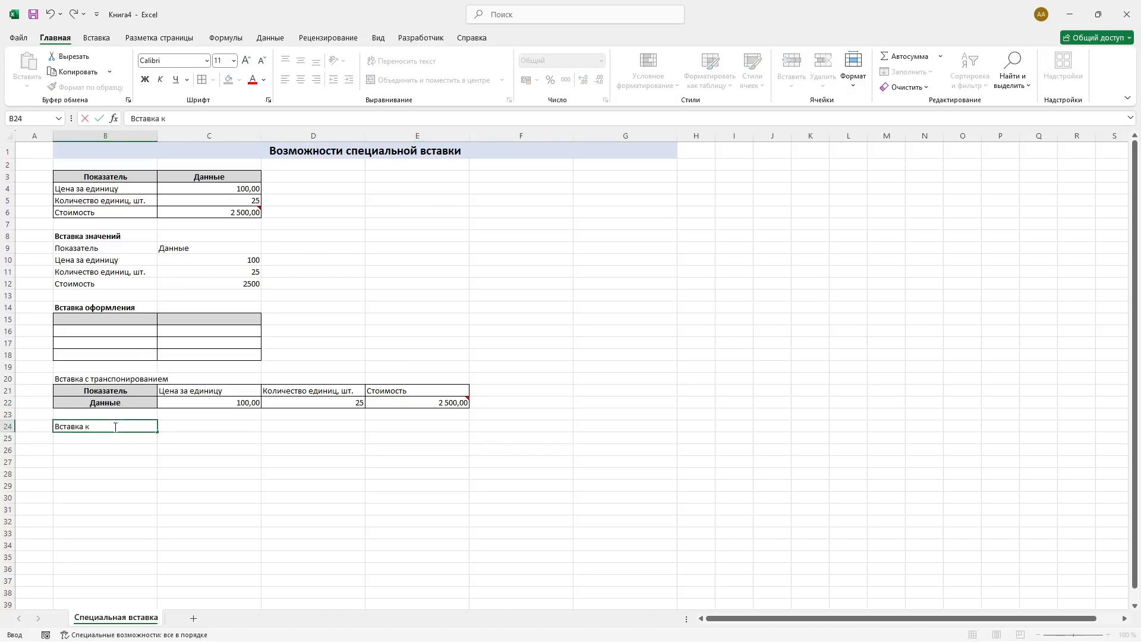
pyautogui.write('омментарий')
pyautogui.press('Return')
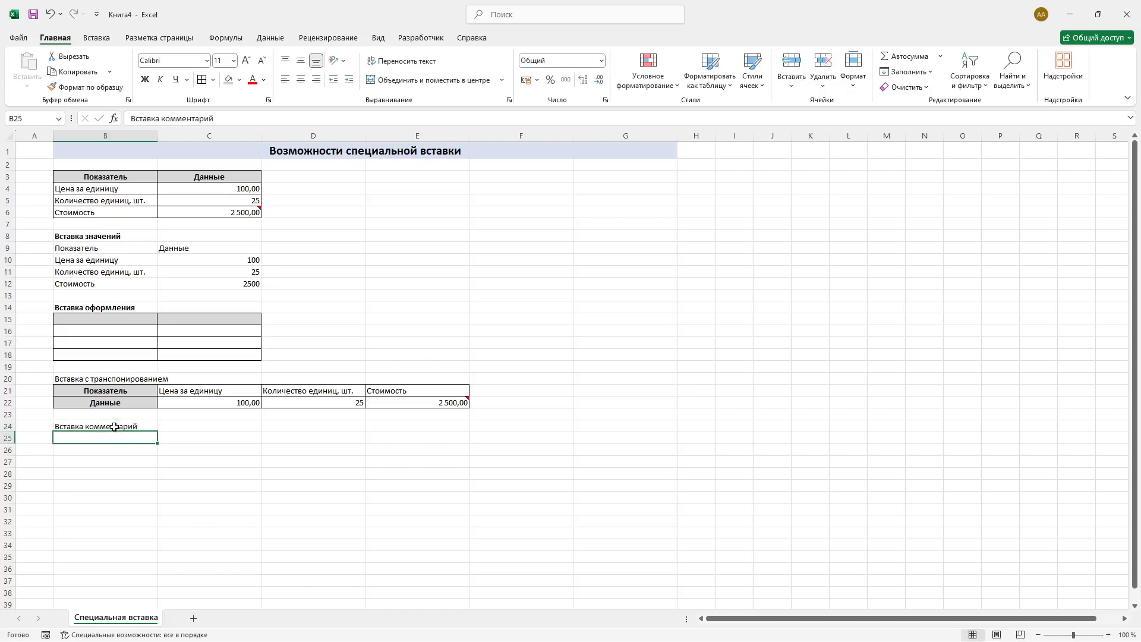
# Step: Copy the source table B3:C6, paste only its comments starting at B25, and view the pasted comment in C28
pyautogui.moveTo(88, 176); pyautogui.dragTo(196, 209)
pyautogui.rightClick(198, 212)
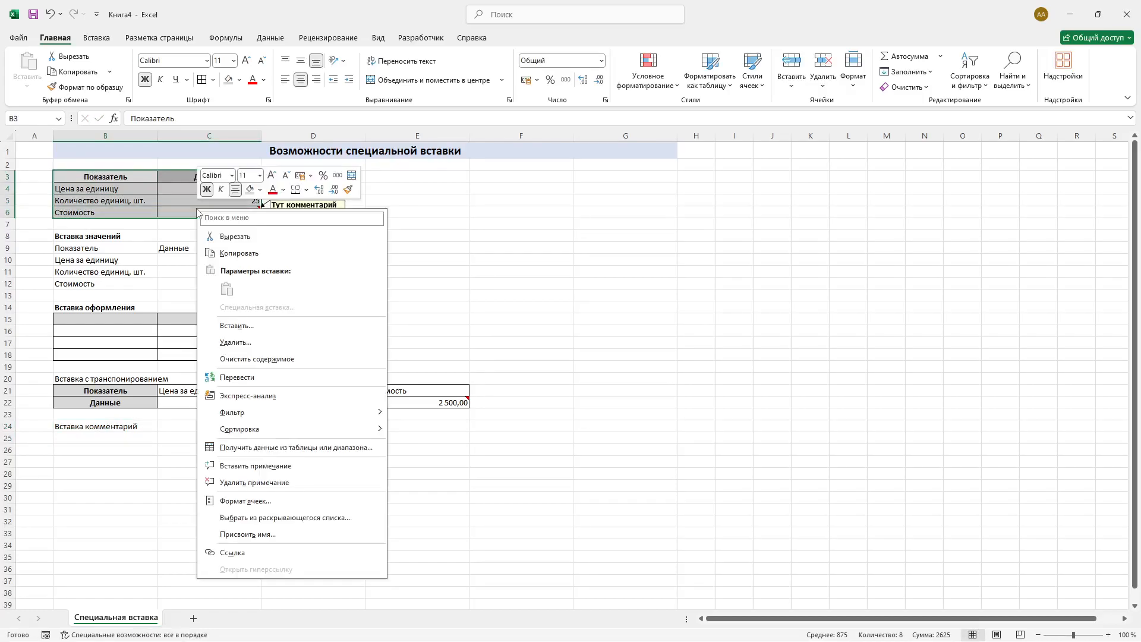
pyautogui.click(238, 252)
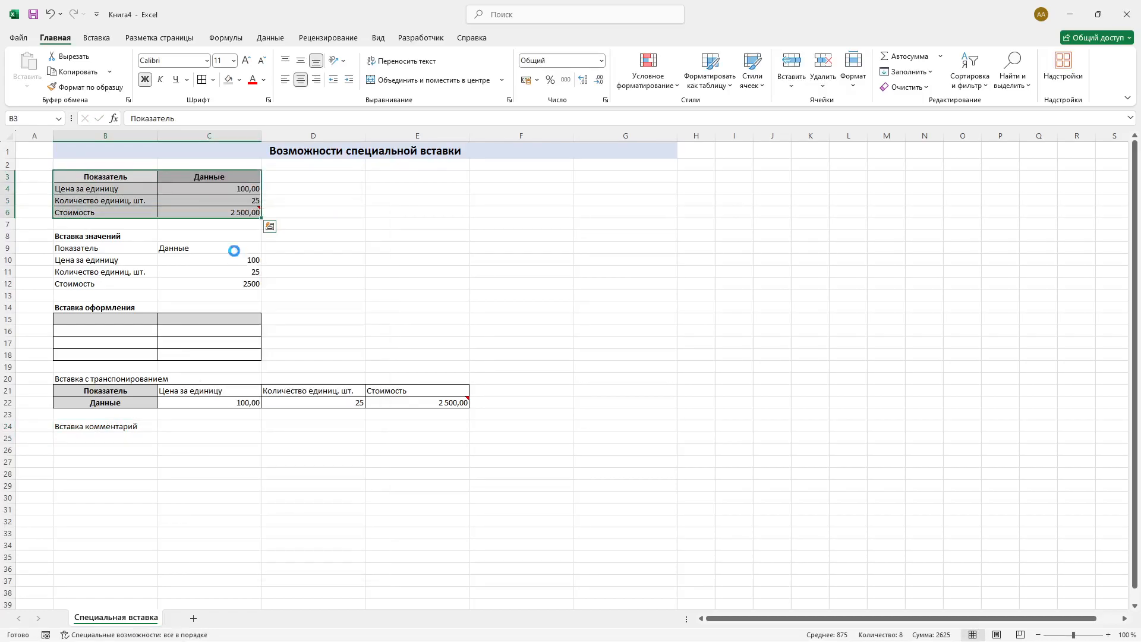
pyautogui.click(98, 439)
pyautogui.rightClick(98, 441)
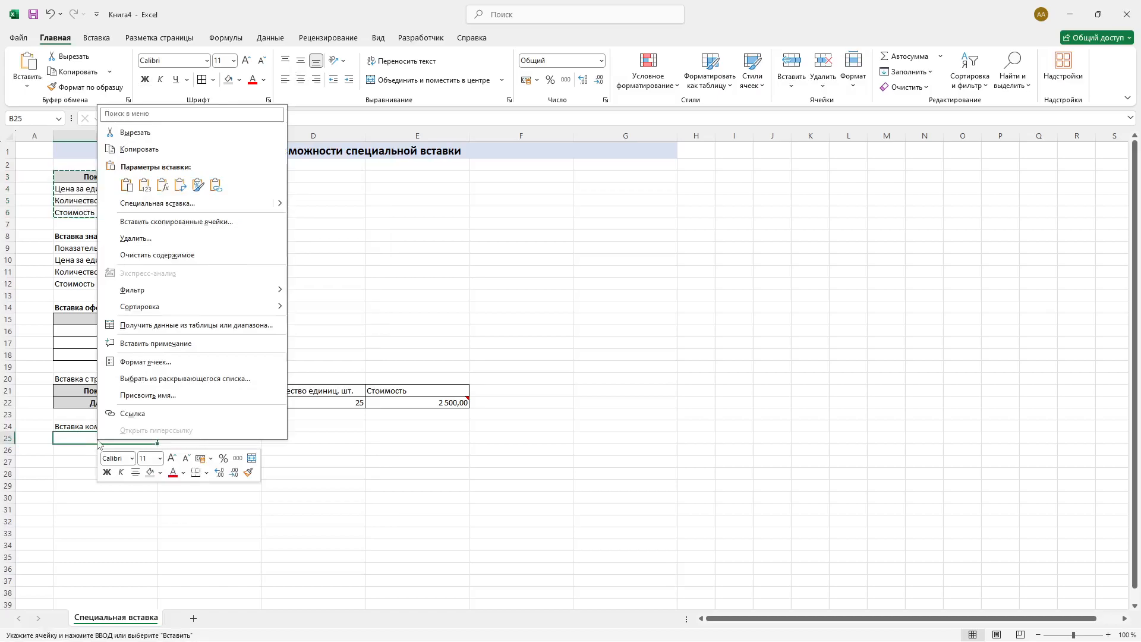
pyautogui.click(117, 203)
pyautogui.click(84, 202)
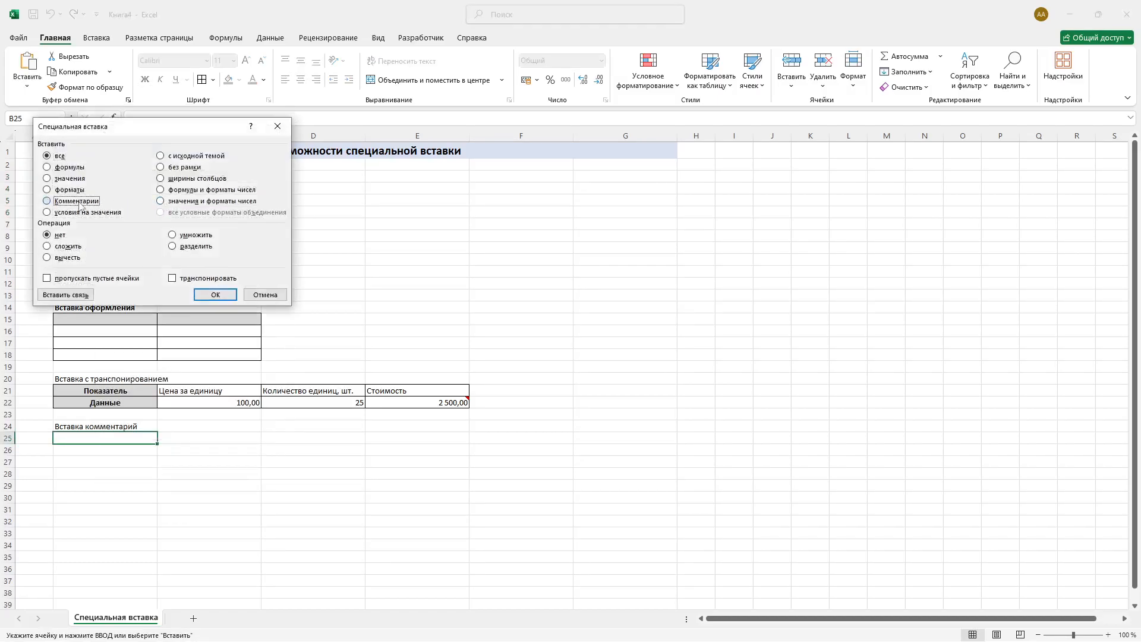
pyautogui.click(213, 296)
pyautogui.click(288, 439)
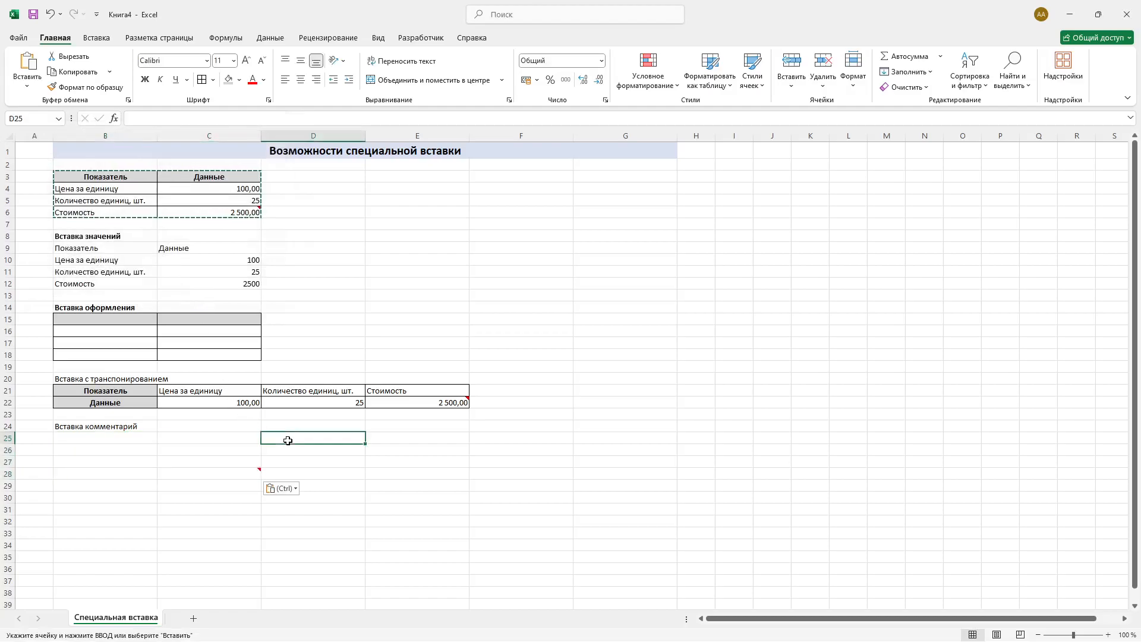
pyautogui.moveTo(238, 472)
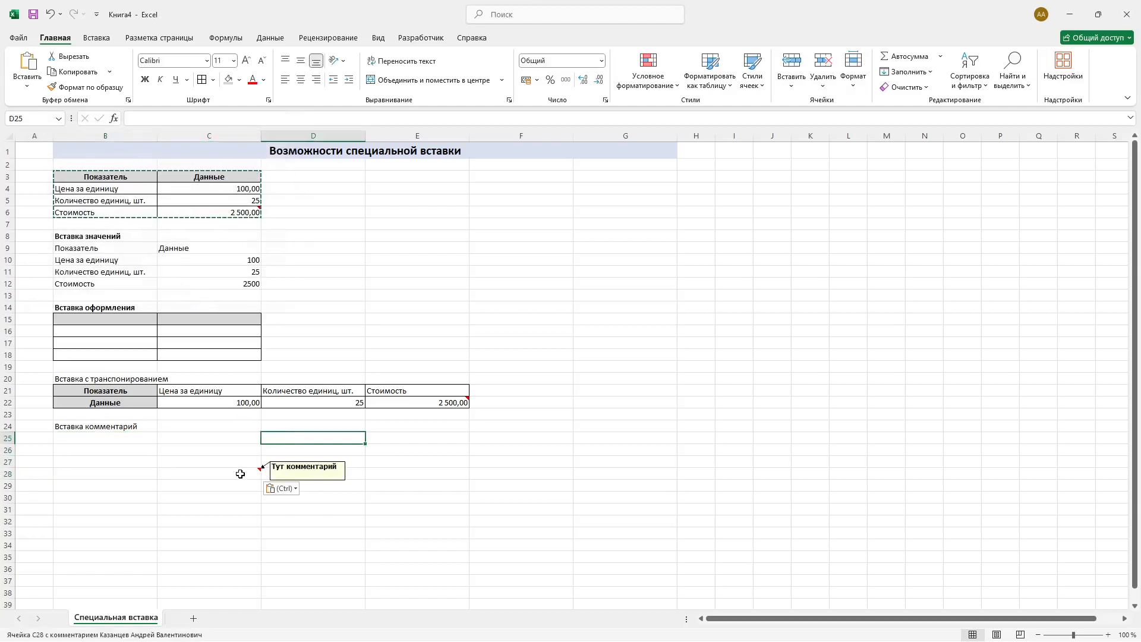
# Step: Make the "Вставка с транспонированием" heading in B20 and the "Вставка комментарий" heading in B24 bold
pyautogui.click(102, 381)
pyautogui.hotkey('ctrl', 'b')
pyautogui.click(94, 427)
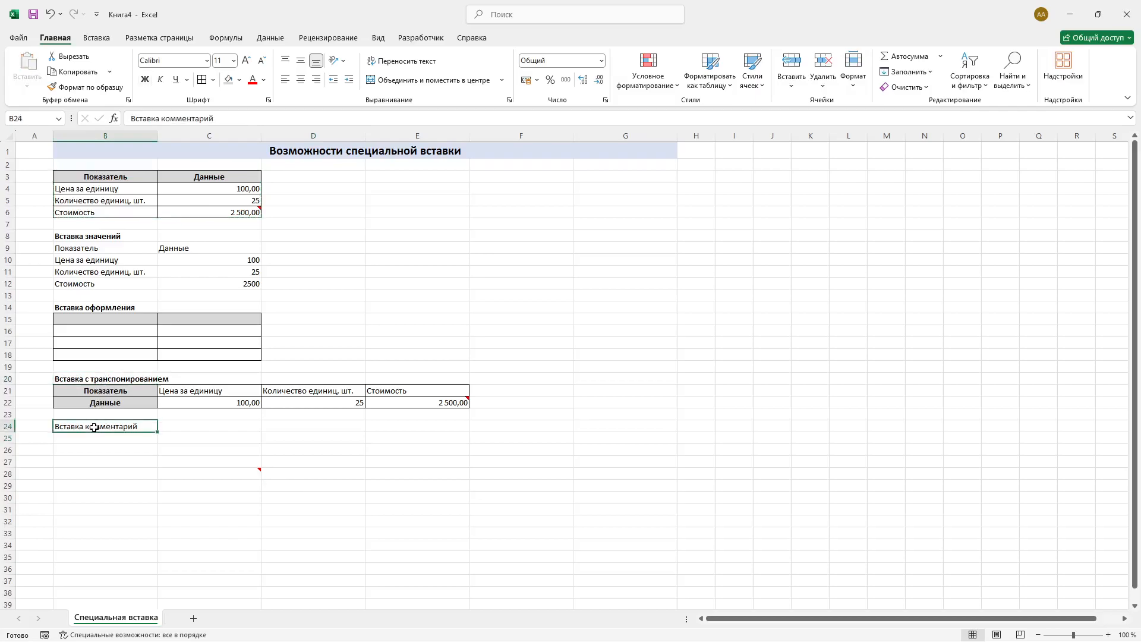
pyautogui.hotkey('ctrl', 'b')
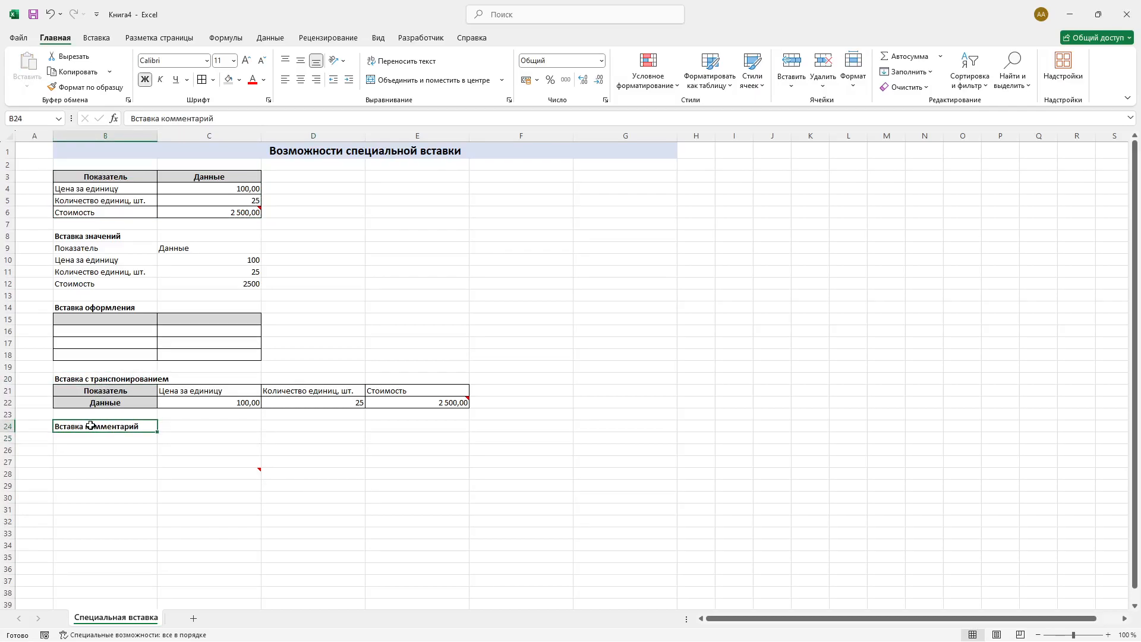
pyautogui.click(82, 440)
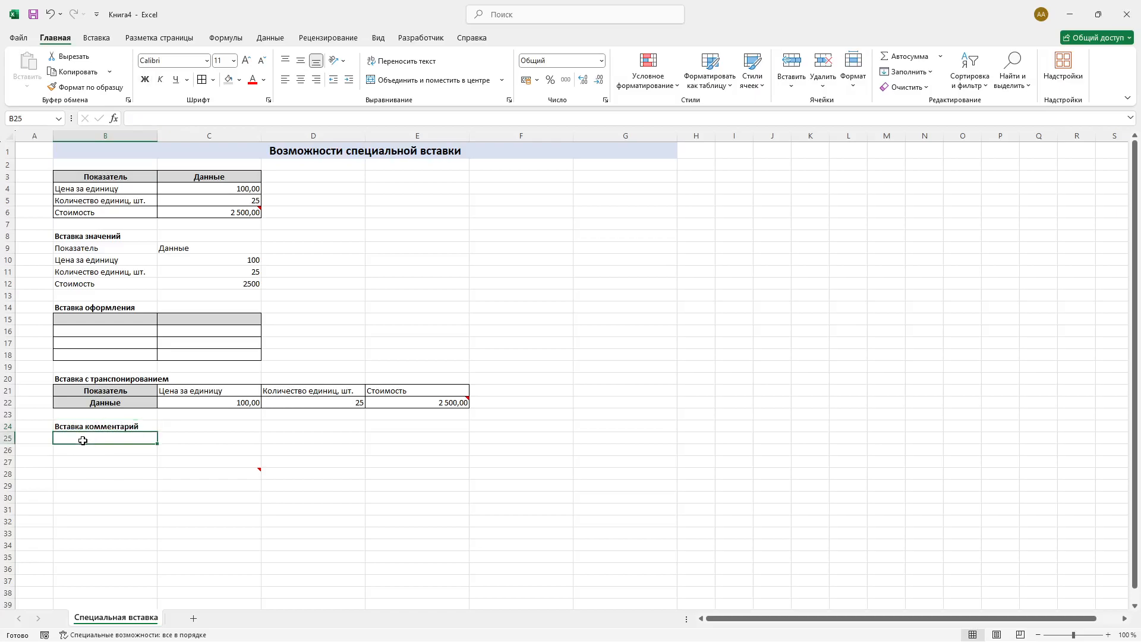
pyautogui.click(91, 428)
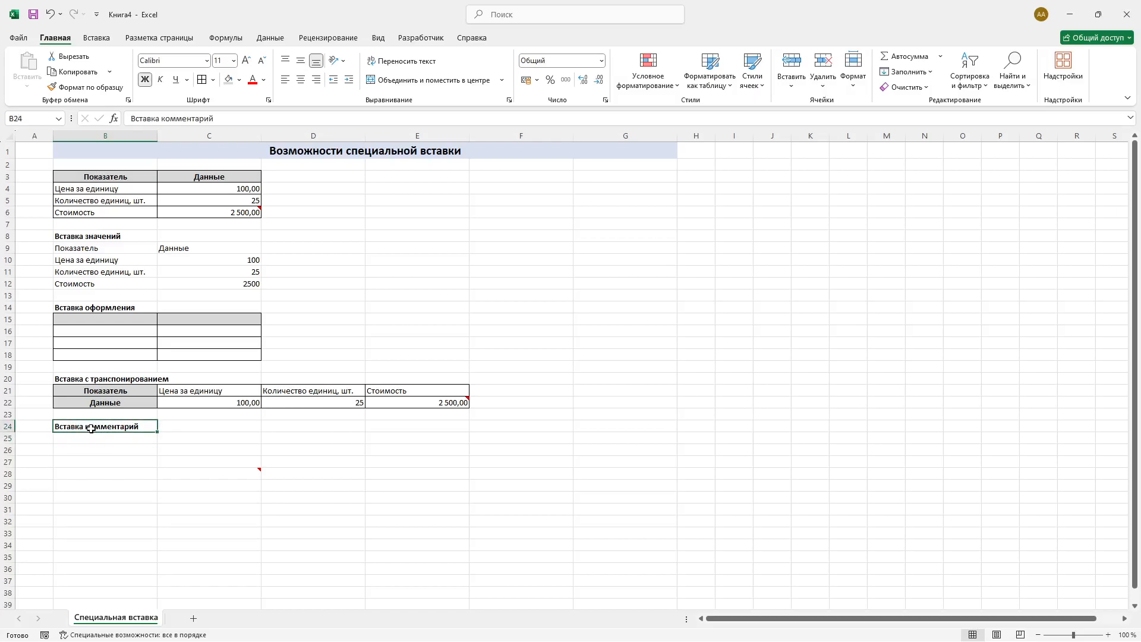
pyautogui.click(217, 470)
# Step: Enter the heading "Вставка формул" in cell B30, below the pasted comment
pyautogui.click(88, 497)
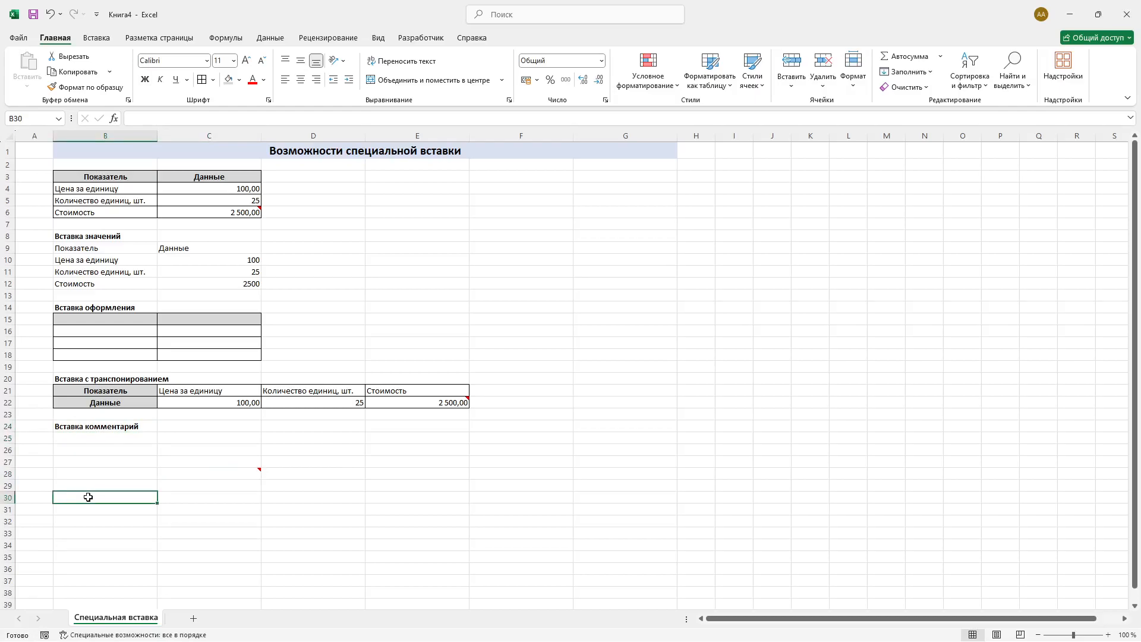
pyautogui.write('Вставка формул')
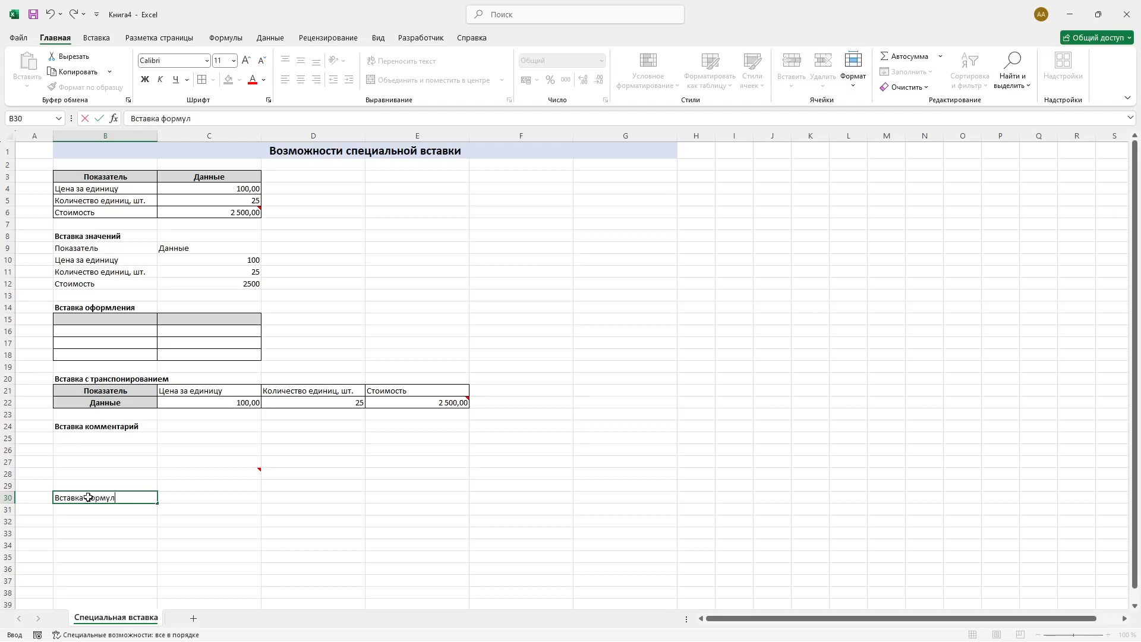
pyautogui.press('Return')
# Step: Copy the source table B3:C6, paste only its formulas starting at B31, and check the cost formula in C34
pyautogui.click(100, 173)
pyautogui.moveTo(103, 174); pyautogui.dragTo(196, 208)
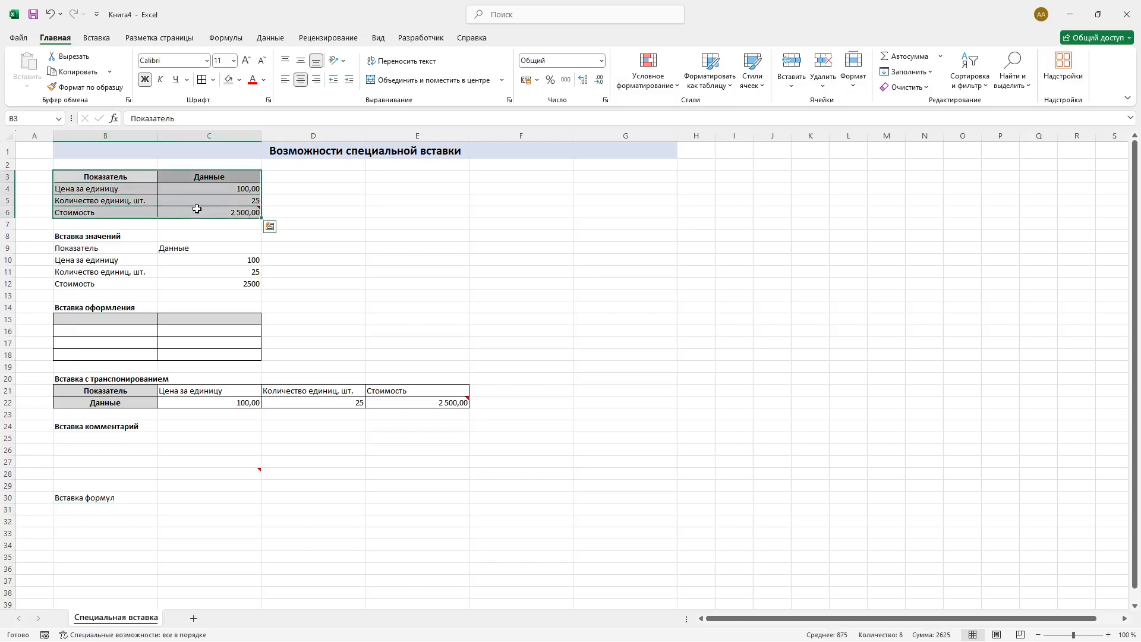
pyautogui.rightClick(197, 209)
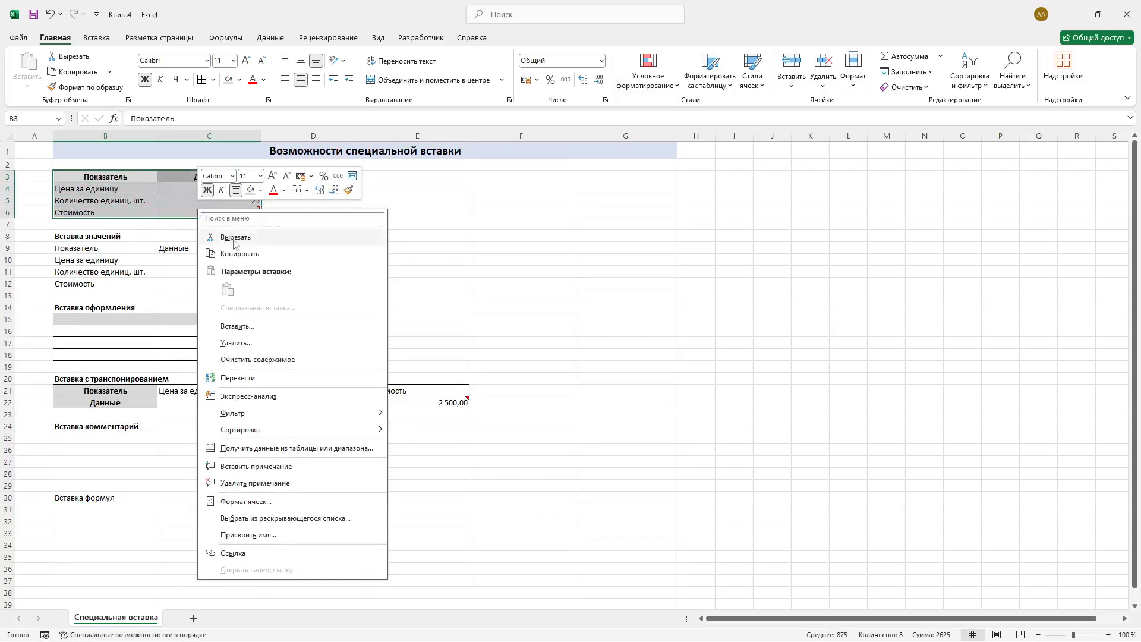
pyautogui.click(235, 255)
pyautogui.click(107, 510)
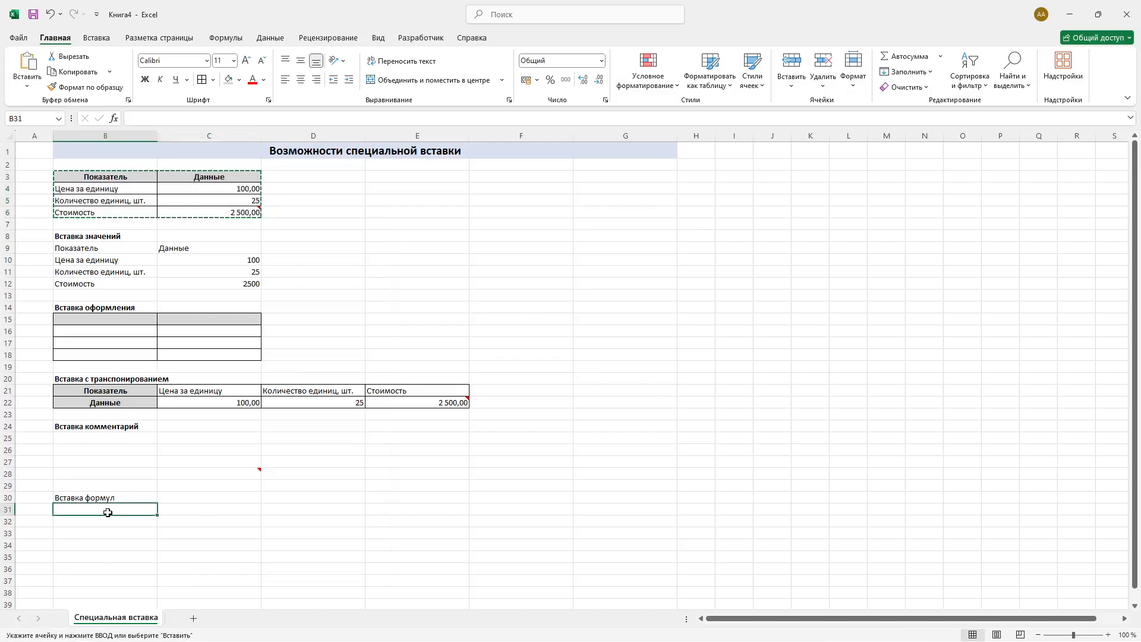
pyautogui.rightClick(108, 512)
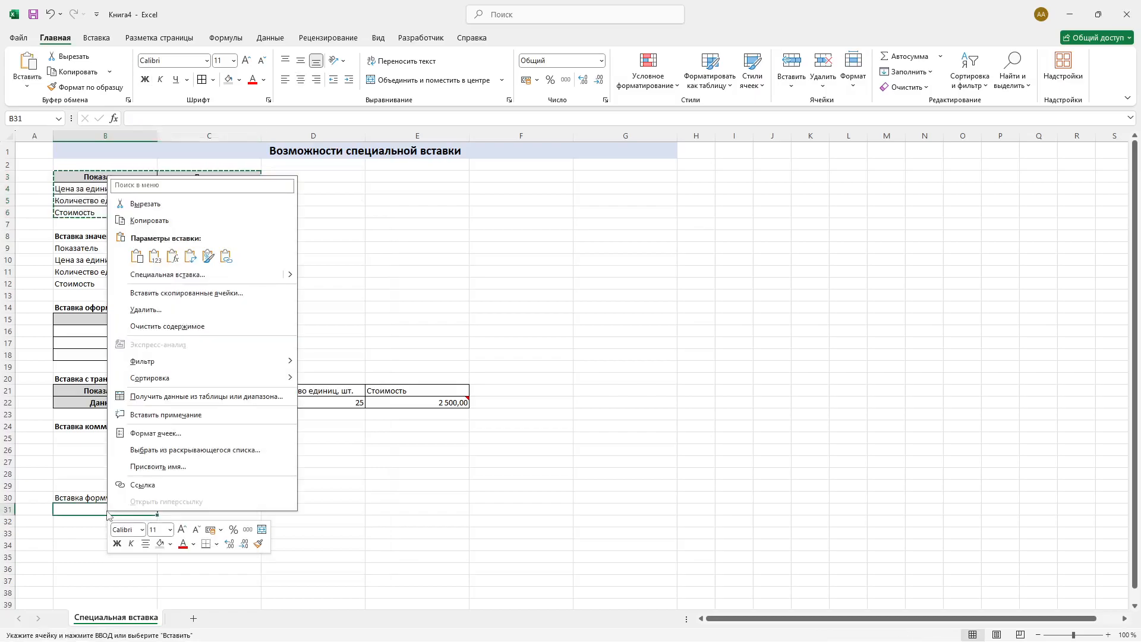
pyautogui.click(161, 275)
pyautogui.click(68, 244)
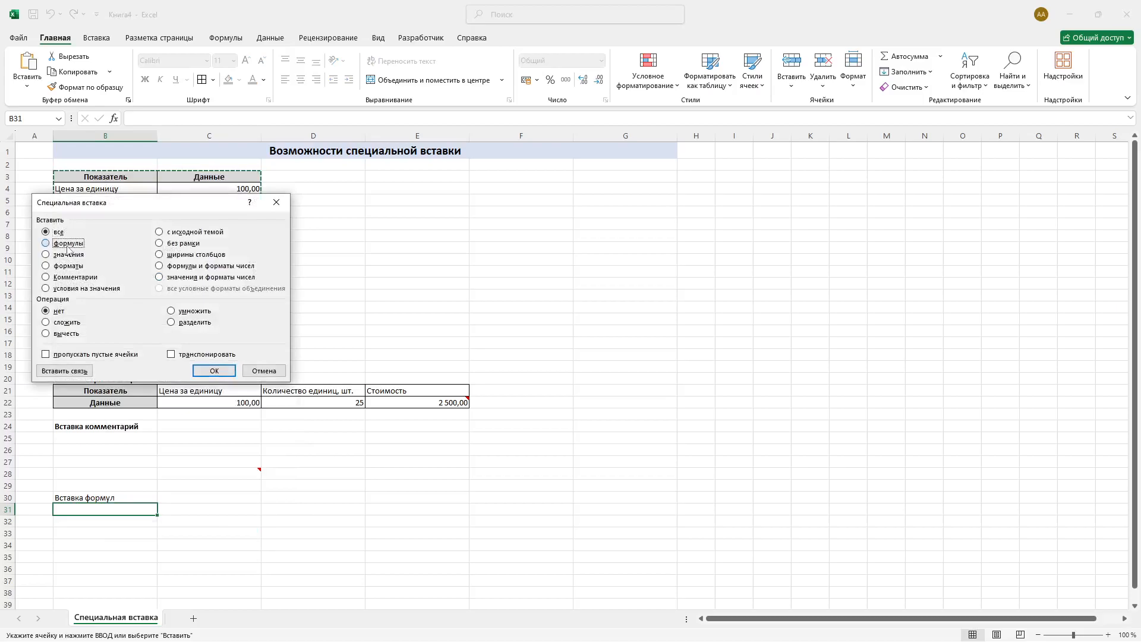
pyautogui.click(205, 371)
pyautogui.click(217, 544)
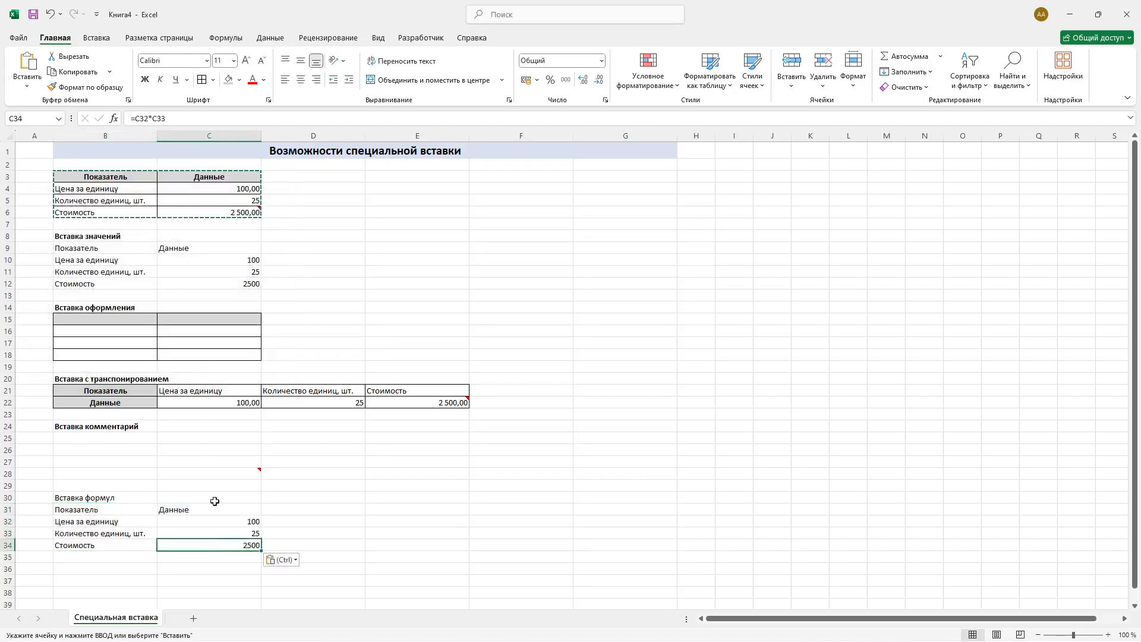
pyautogui.press('Escape')
# Step: Make the "Вставка формул" heading in B30 bold and enter the heading "Спейиальная ставка через иконки" in B36
pyautogui.click(104, 499)
pyautogui.hotkey('ctrl', 'b')
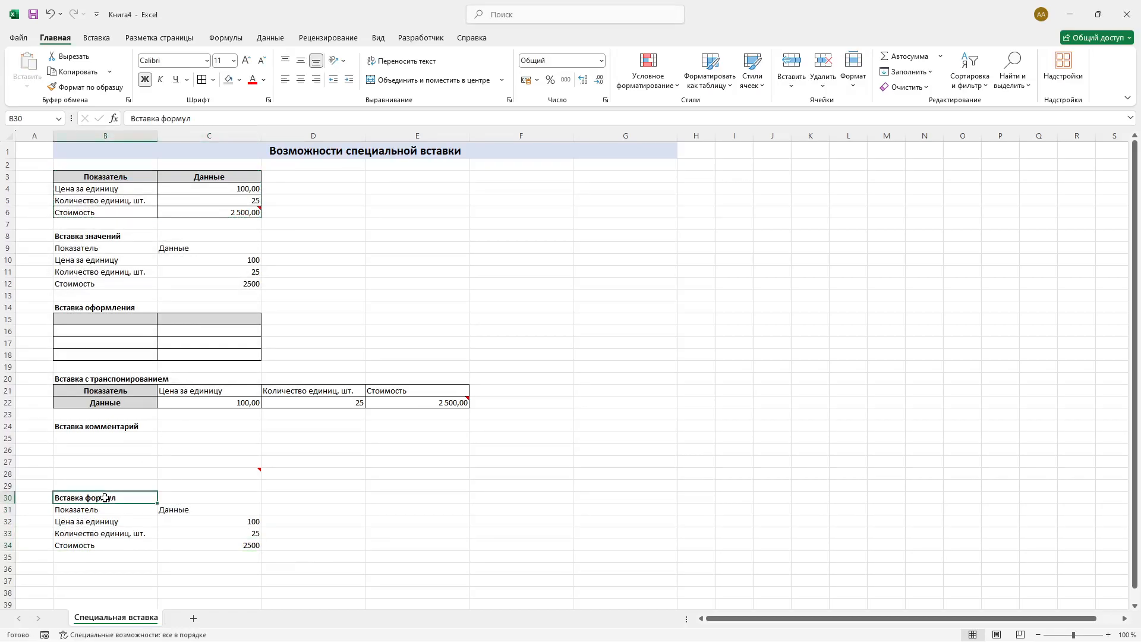
pyautogui.scroll(-2, 105, 499)
pyautogui.click(103, 496)
pyautogui.write('Спейиальная ставка через и')
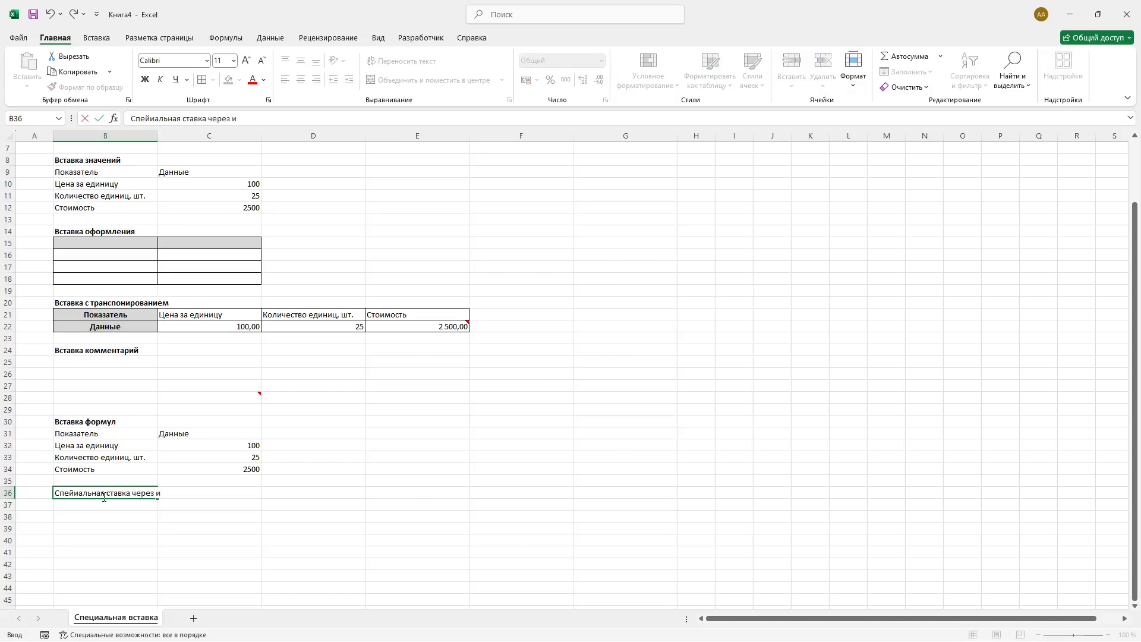
pyautogui.write('конки')
pyautogui.press('Return')
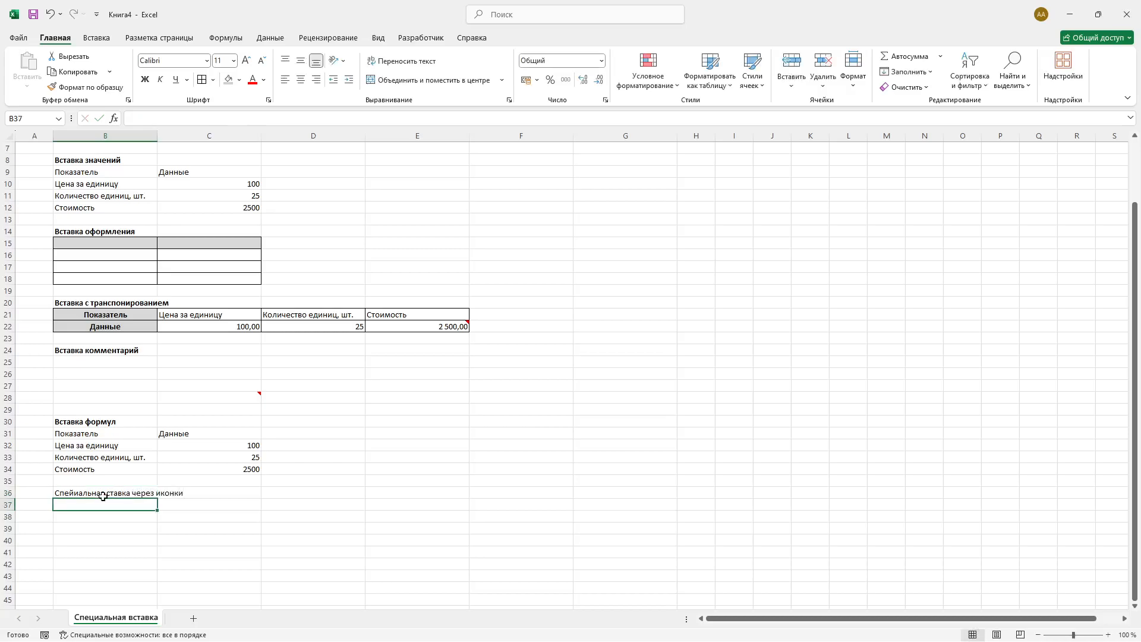
# Step: Copy the source table B3:C6 and bring up the paste options for cell B37, under the heading in B36
pyautogui.scroll(2, 103, 497)
pyautogui.moveTo(95, 176); pyautogui.dragTo(185, 214)
pyautogui.rightClick(185, 214)
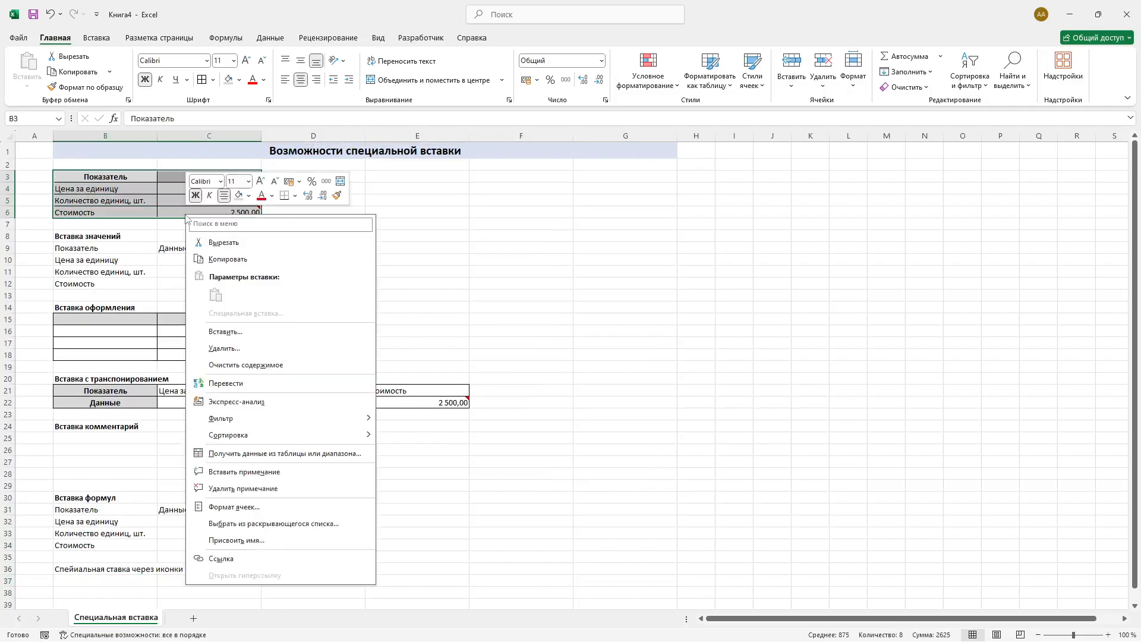
pyautogui.click(233, 256)
pyautogui.scroll(-4, 178, 350)
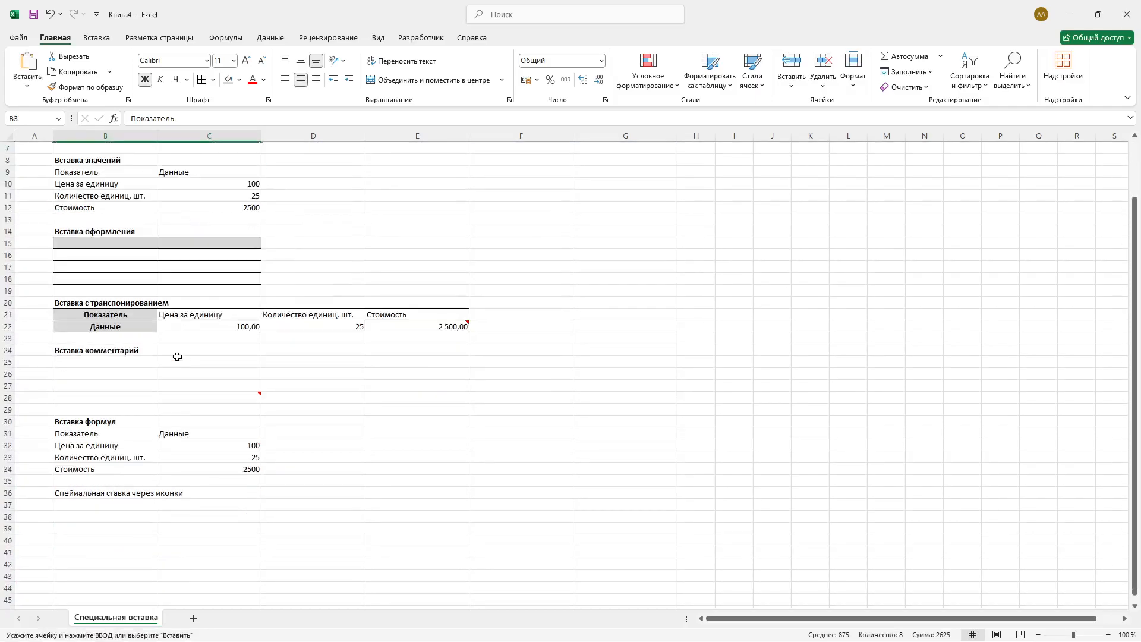
pyautogui.click(113, 433)
pyautogui.rightClick(113, 433)
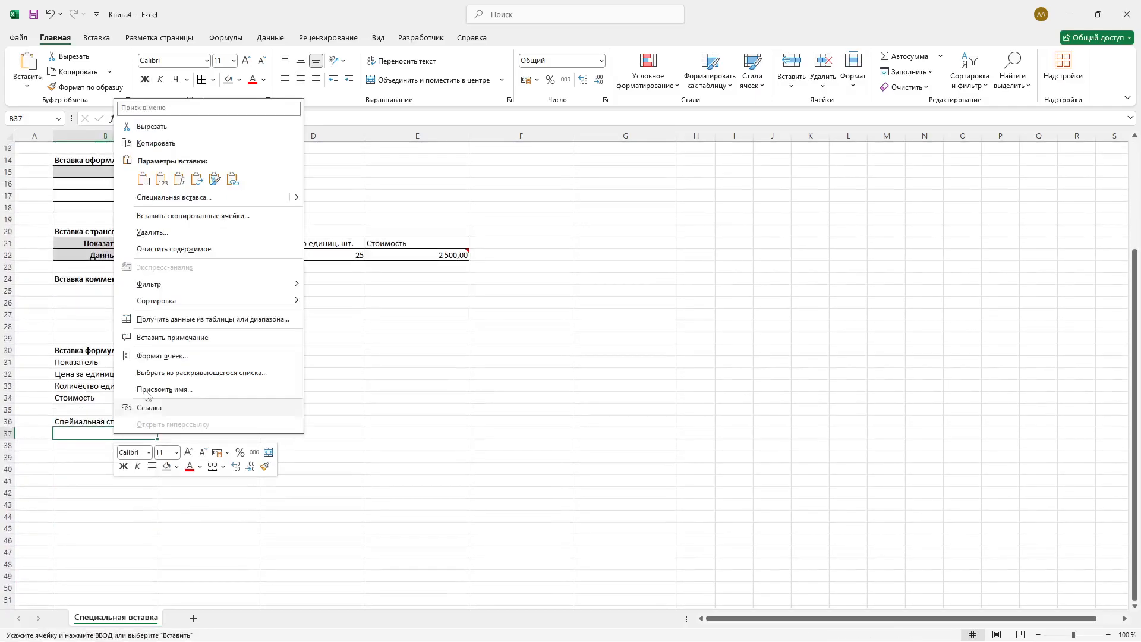